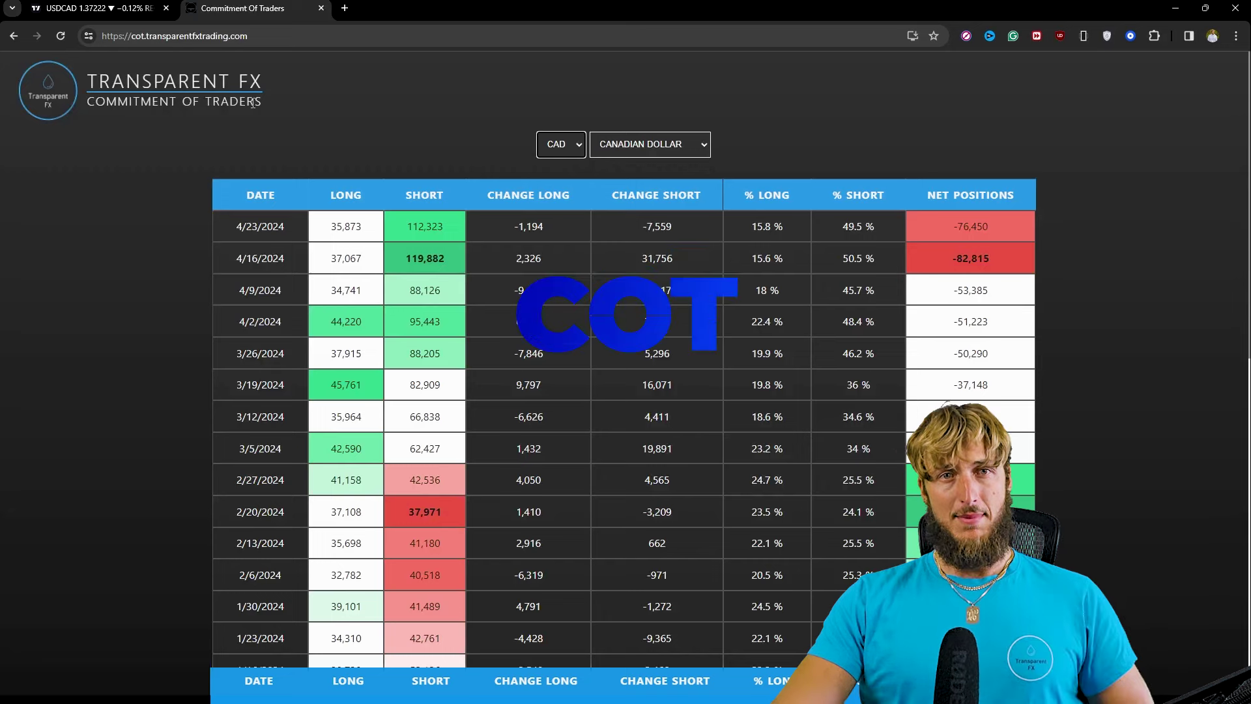
Look over the Canadian dollar COT positioning table, then switch to the USDCAD chart tab
left_click_drag(277, 104, 111, 104)
left_click(321, 120)
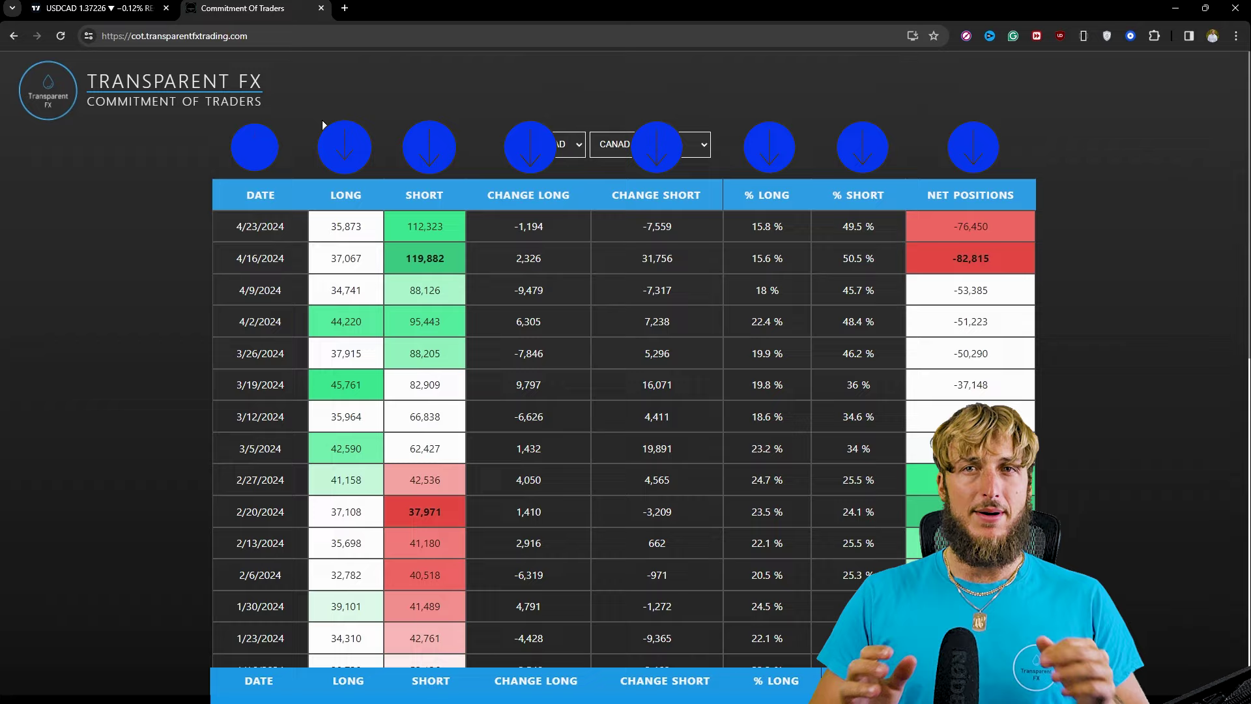
left_click(68, 8)
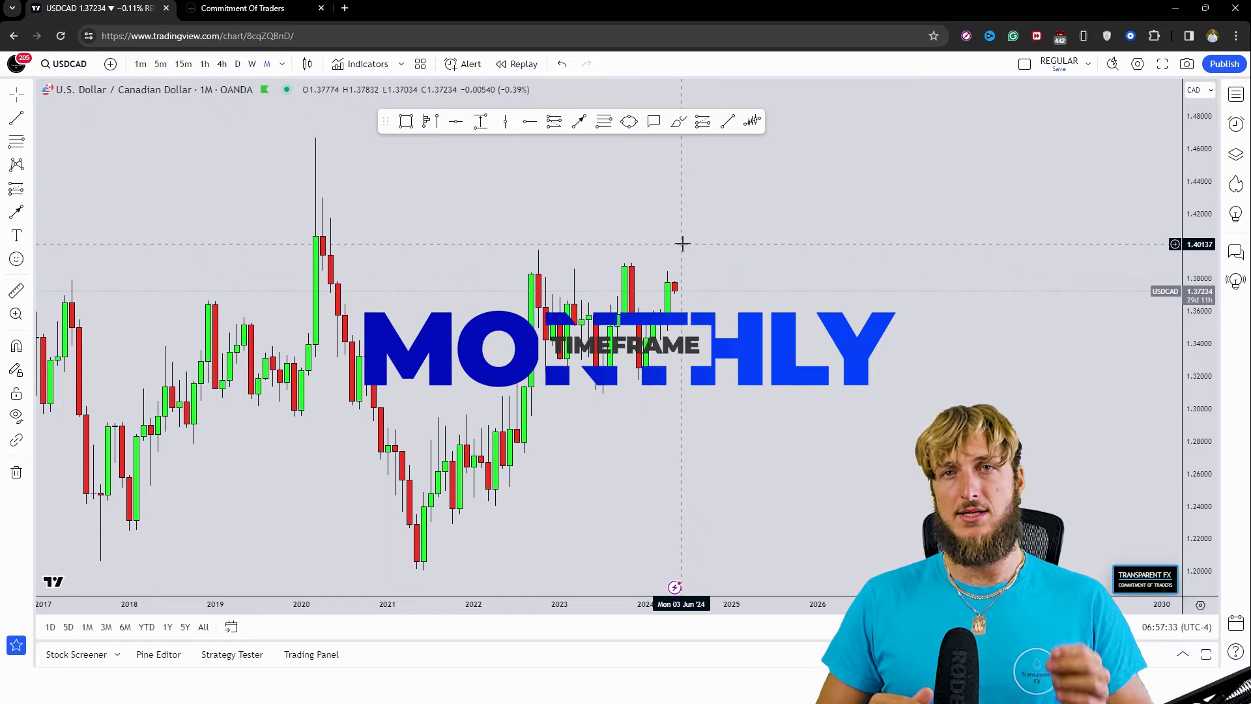
Draw a blue support zone around 1.32–1.33 over the 2023–2024 lows, discarding a first red circle
left_click(406, 121)
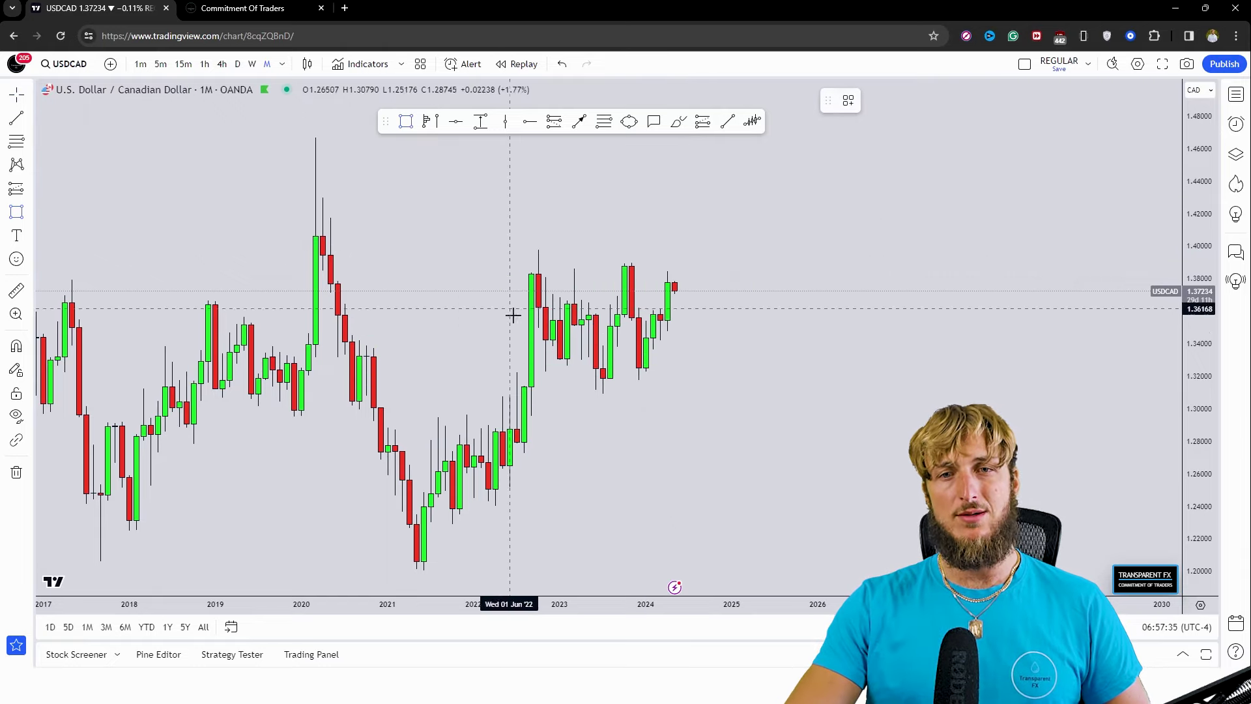
left_click_drag(545, 381, 746, 358)
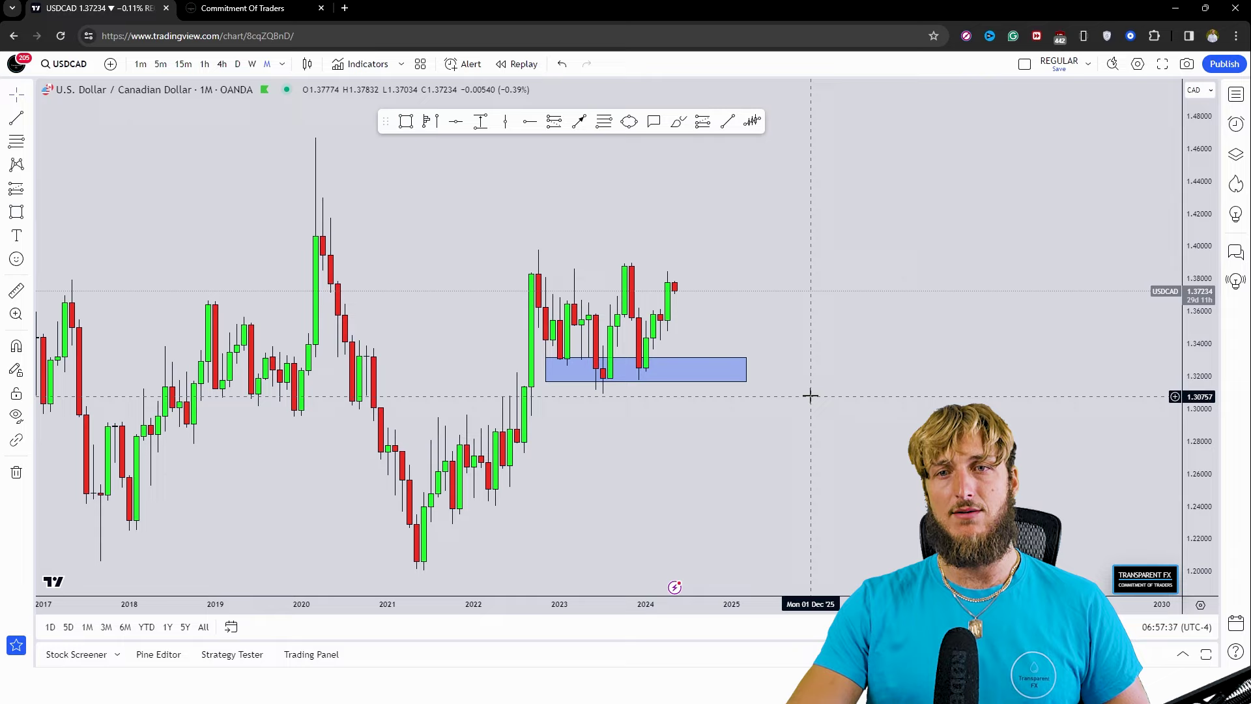
left_click(678, 124)
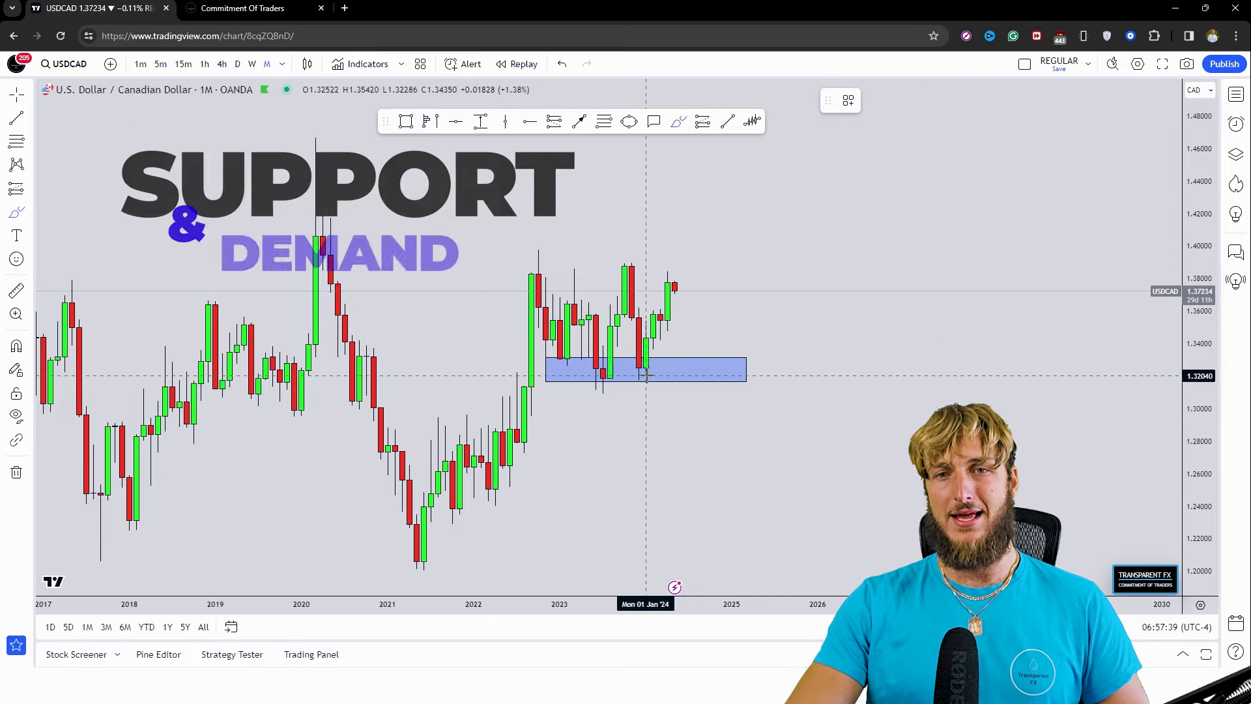
mouse_move(647, 364)
left_mouse_down()
mouse_move(637, 374)
mouse_move(675, 285)
left_mouse_up()
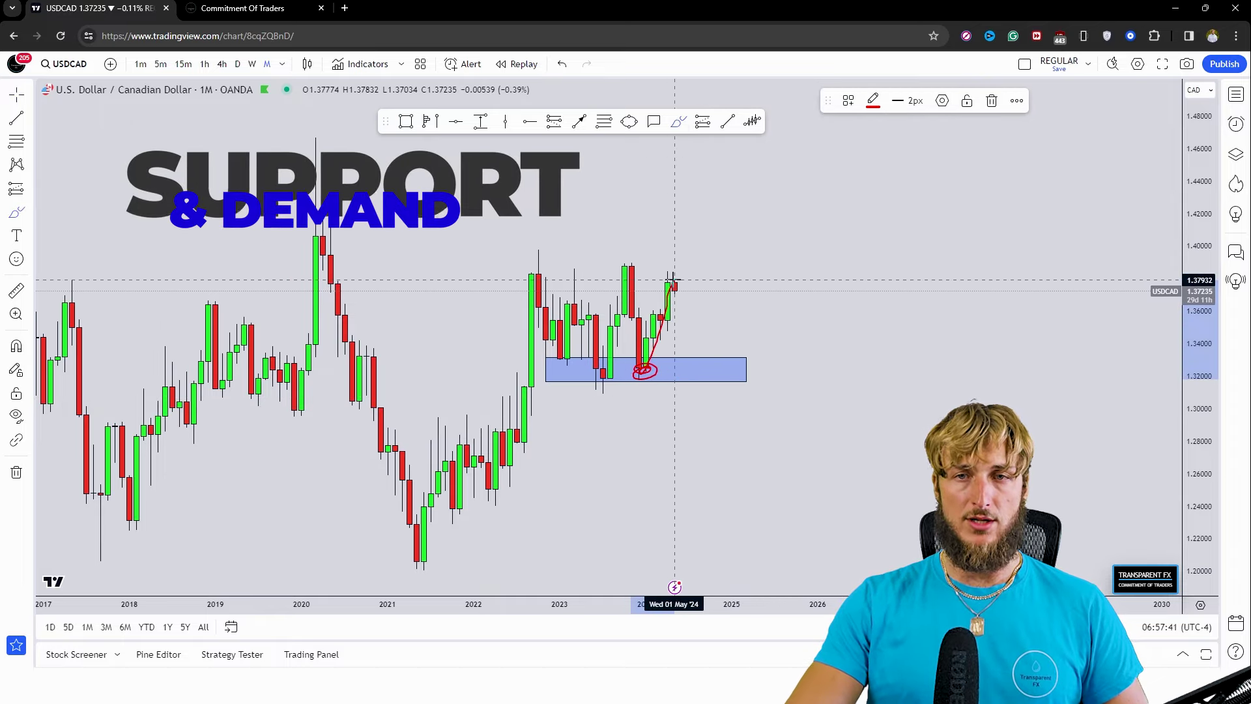
key("ctrl+z")
key("ctrl+z")
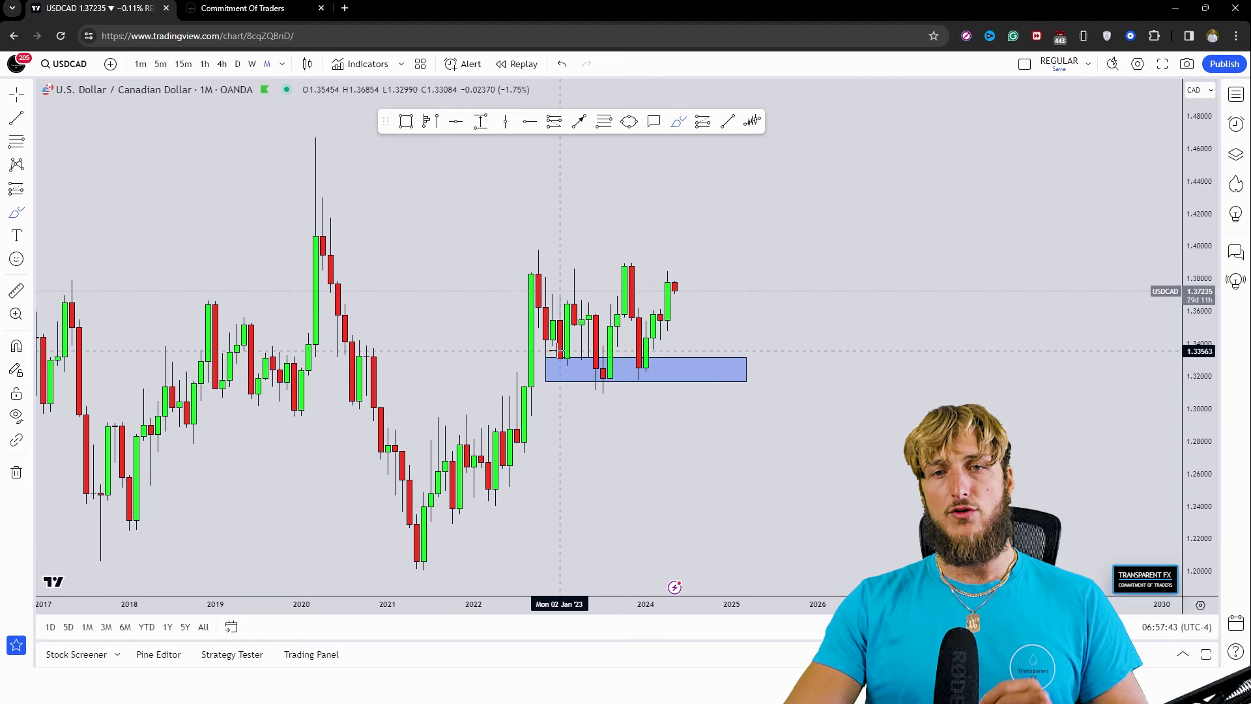
Circle the candles bouncing off the zone in red, then undo the brush marks
mouse_move(559, 351)
left_mouse_down()
mouse_move(574, 284)
mouse_move(617, 366)
mouse_move(624, 302)
left_mouse_up()
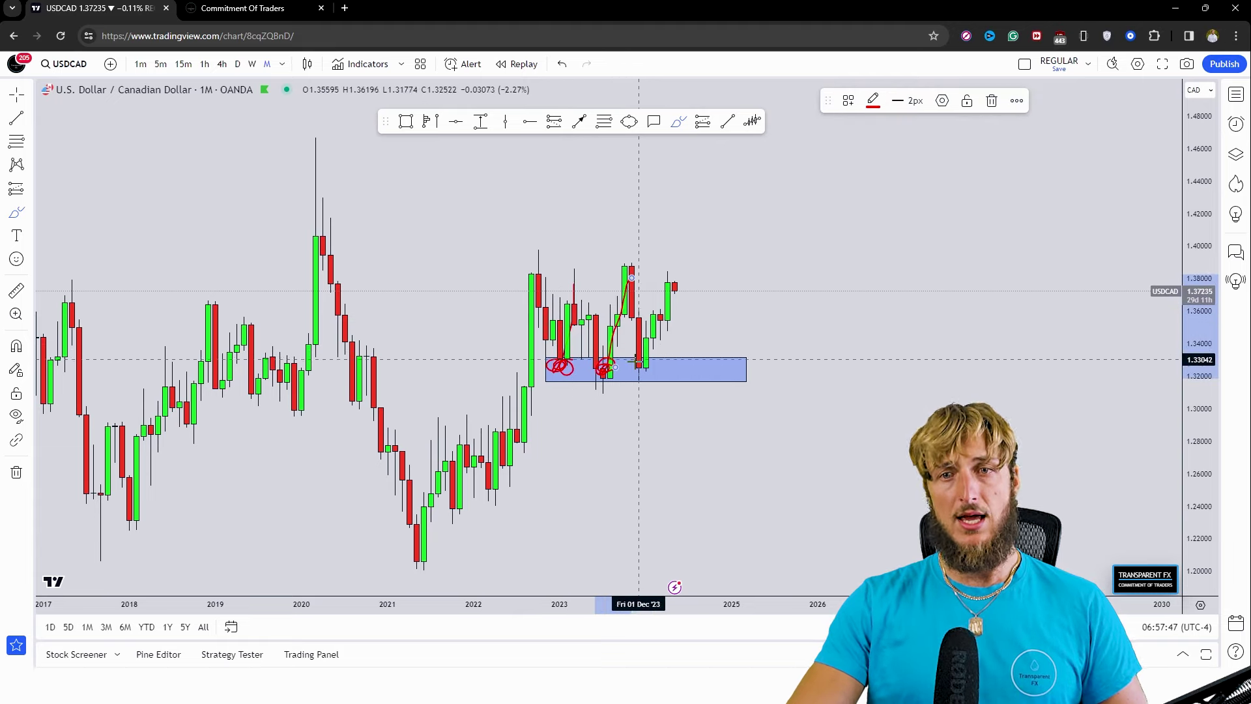
mouse_move(635, 359)
left_mouse_down()
mouse_move(629, 371)
mouse_move(660, 313)
left_mouse_up()
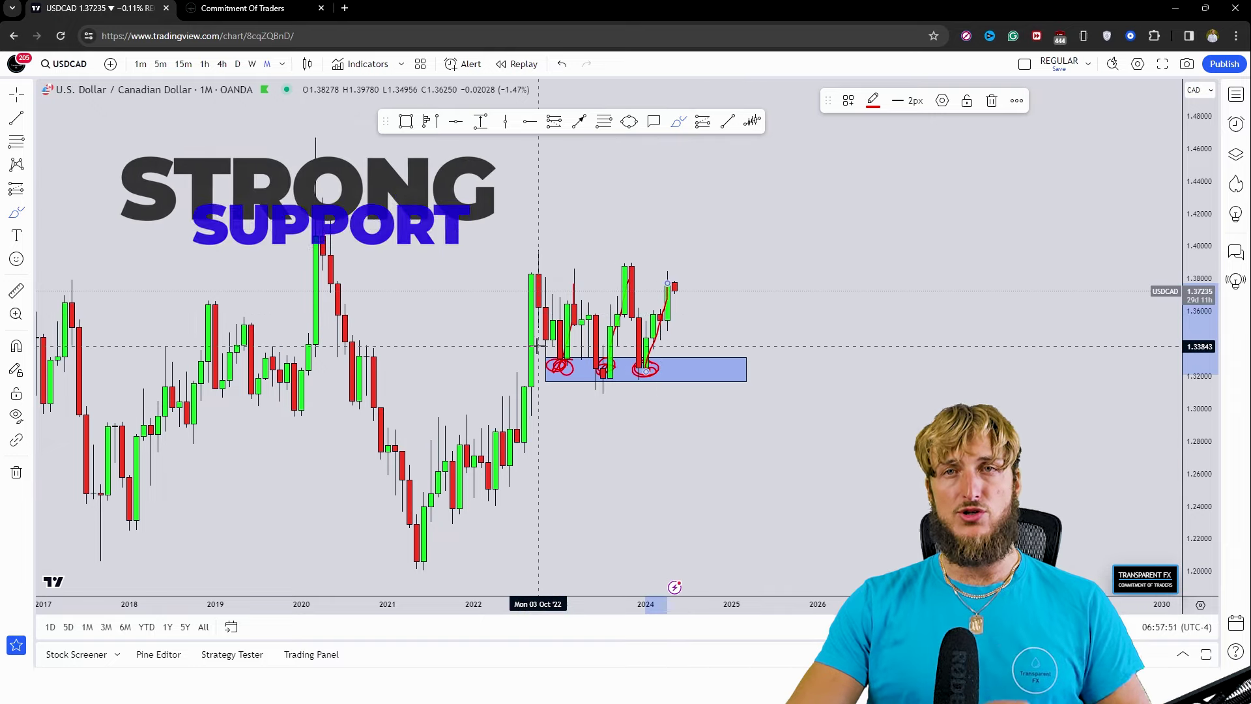
mouse_move(582, 359)
left_mouse_down()
mouse_move(567, 361)
mouse_move(588, 307)
left_mouse_up()
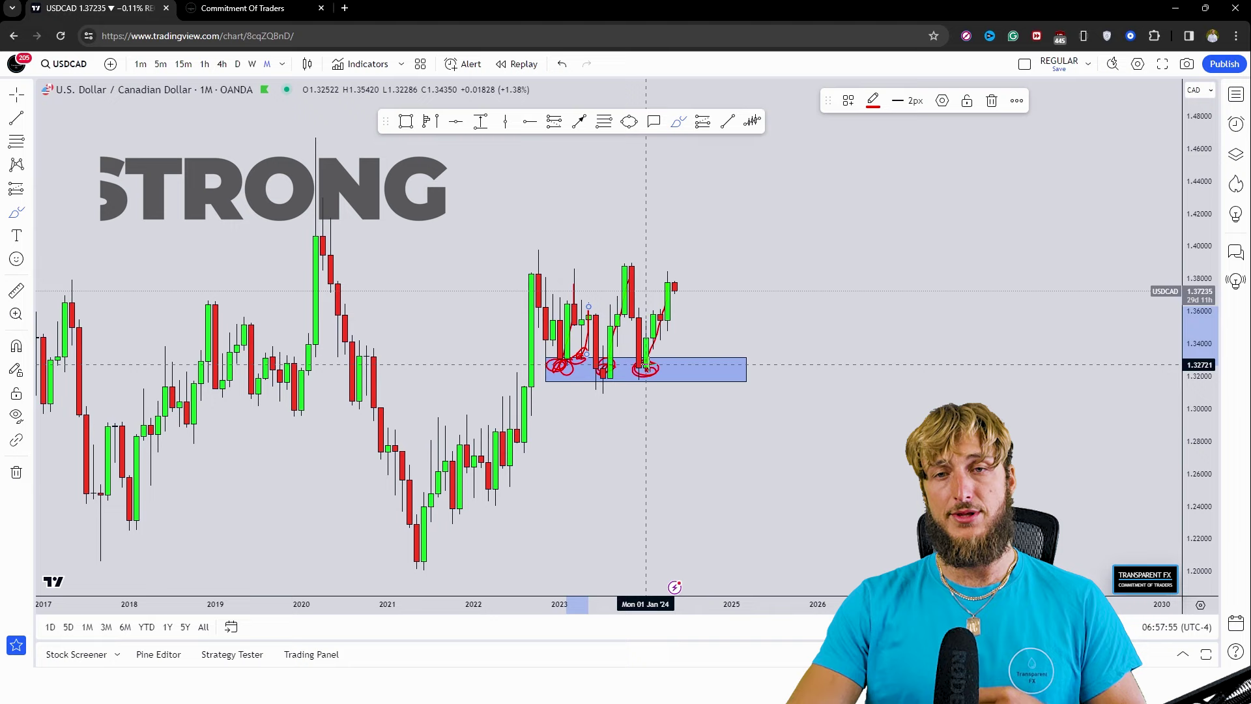
left_click_drag(653, 367, 660, 296)
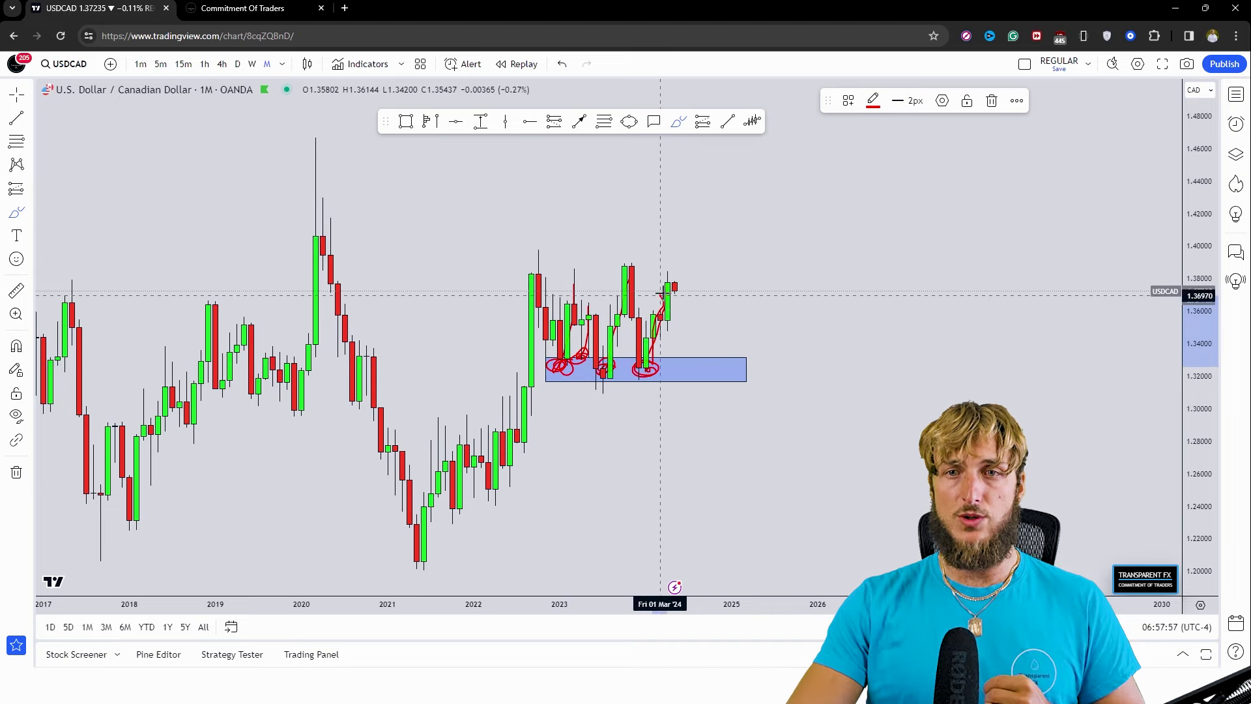
left_click(562, 64)
left_click(562, 64)
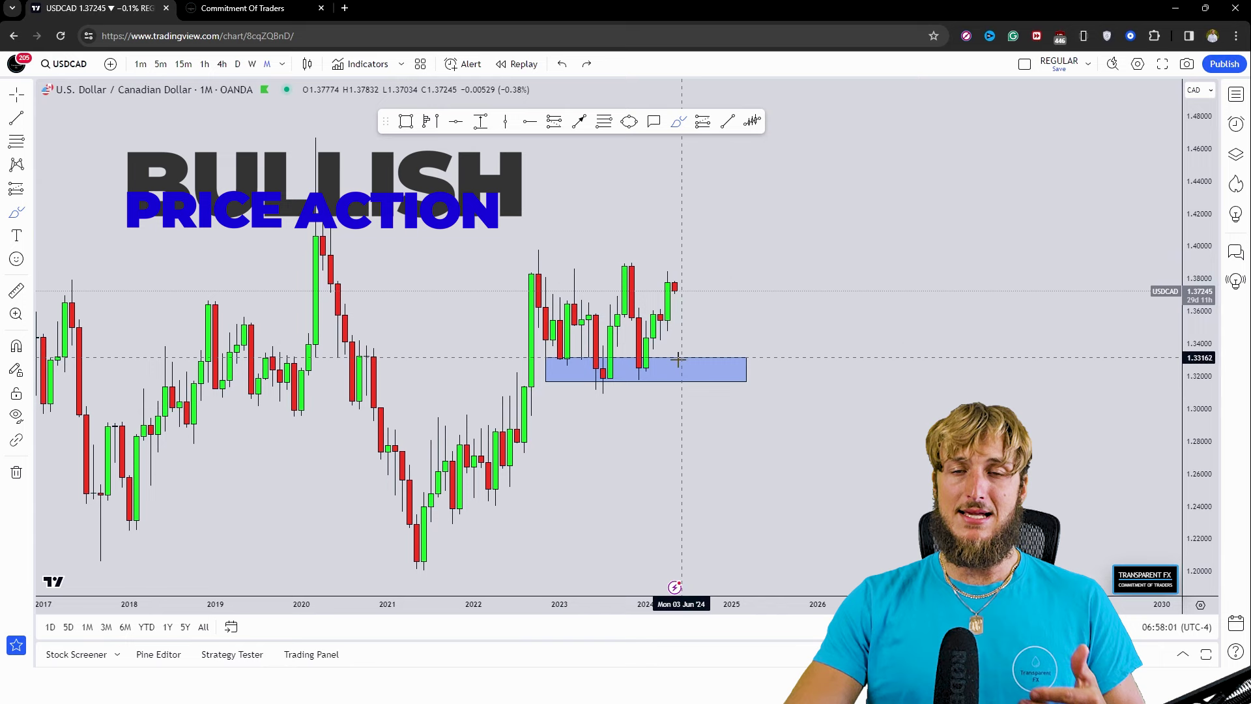
left_click(406, 122)
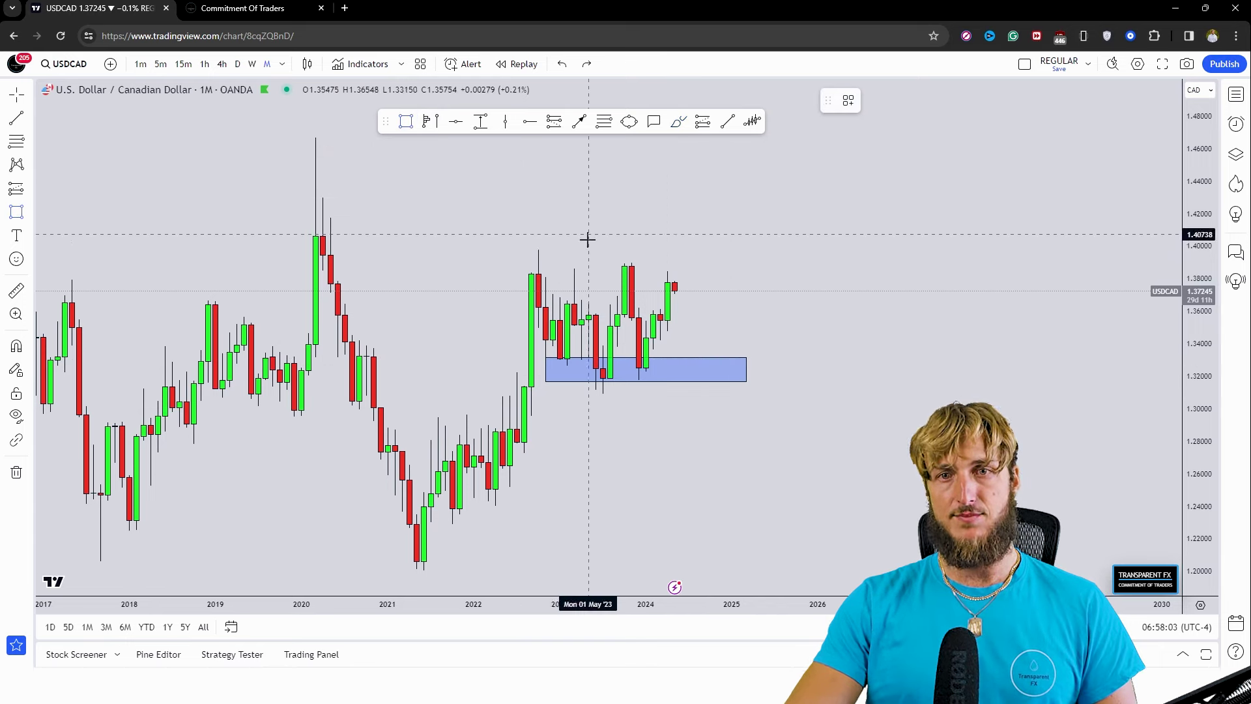
left_click_drag(524, 268, 796, 249)
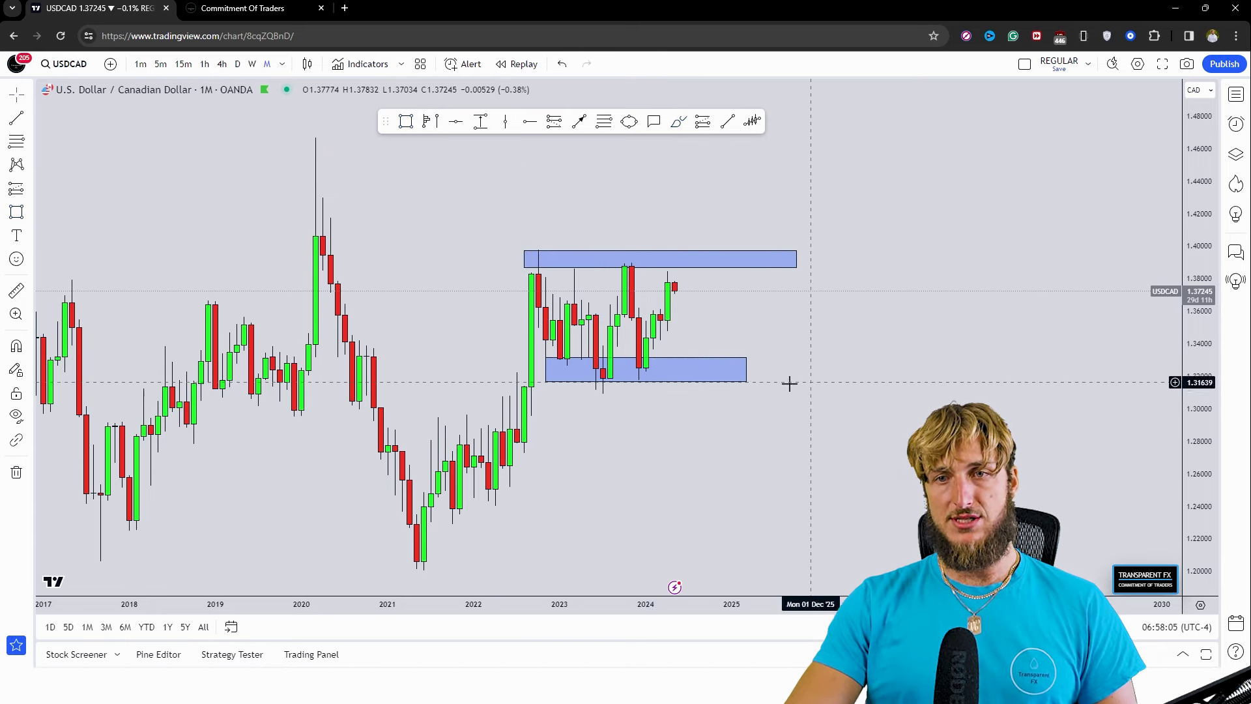
left_click(734, 365)
key("Delete")
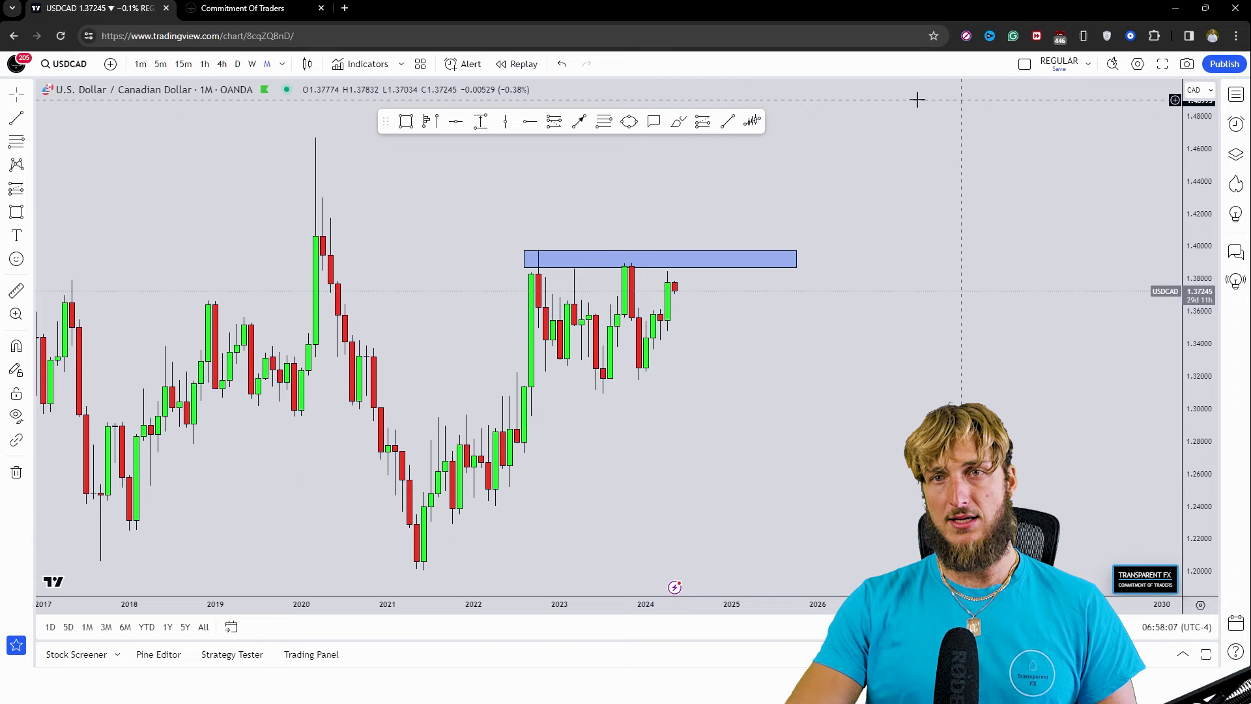
left_click(679, 122)
left_click_drag(611, 372, 631, 264)
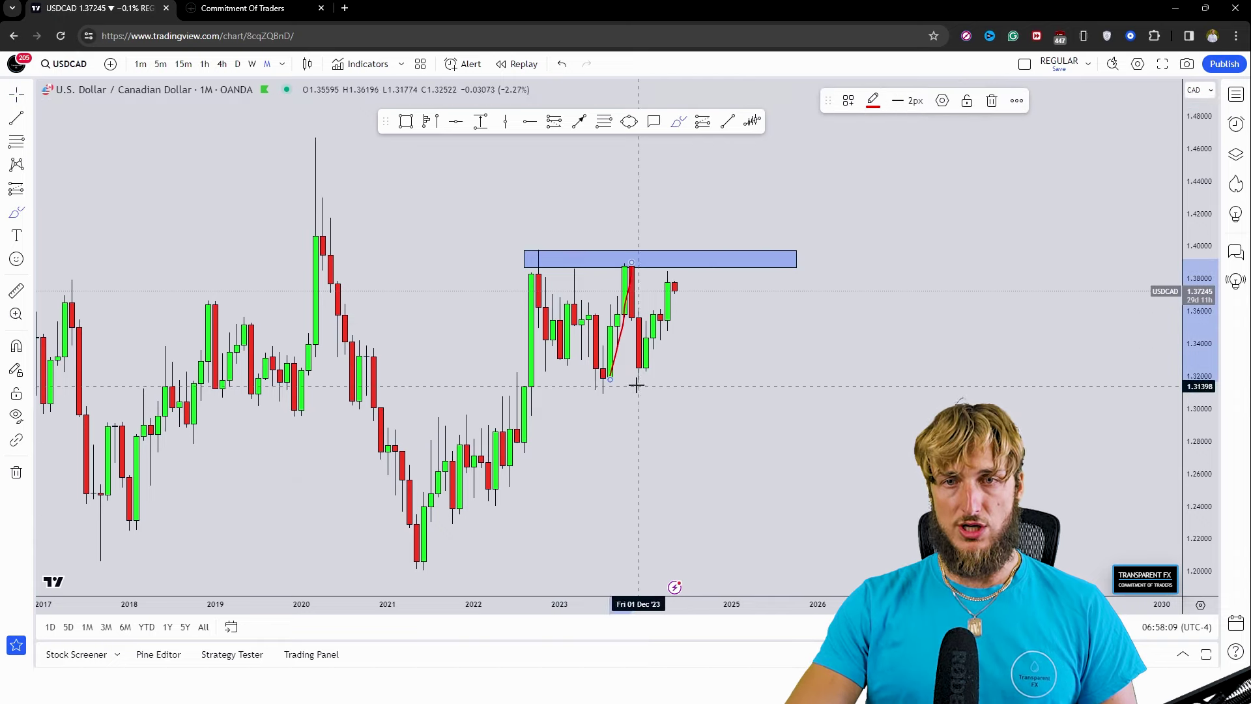
left_click_drag(580, 370, 573, 257)
mouse_move(535, 306)
left_mouse_down()
mouse_move(551, 250)
mouse_move(638, 260)
left_mouse_up()
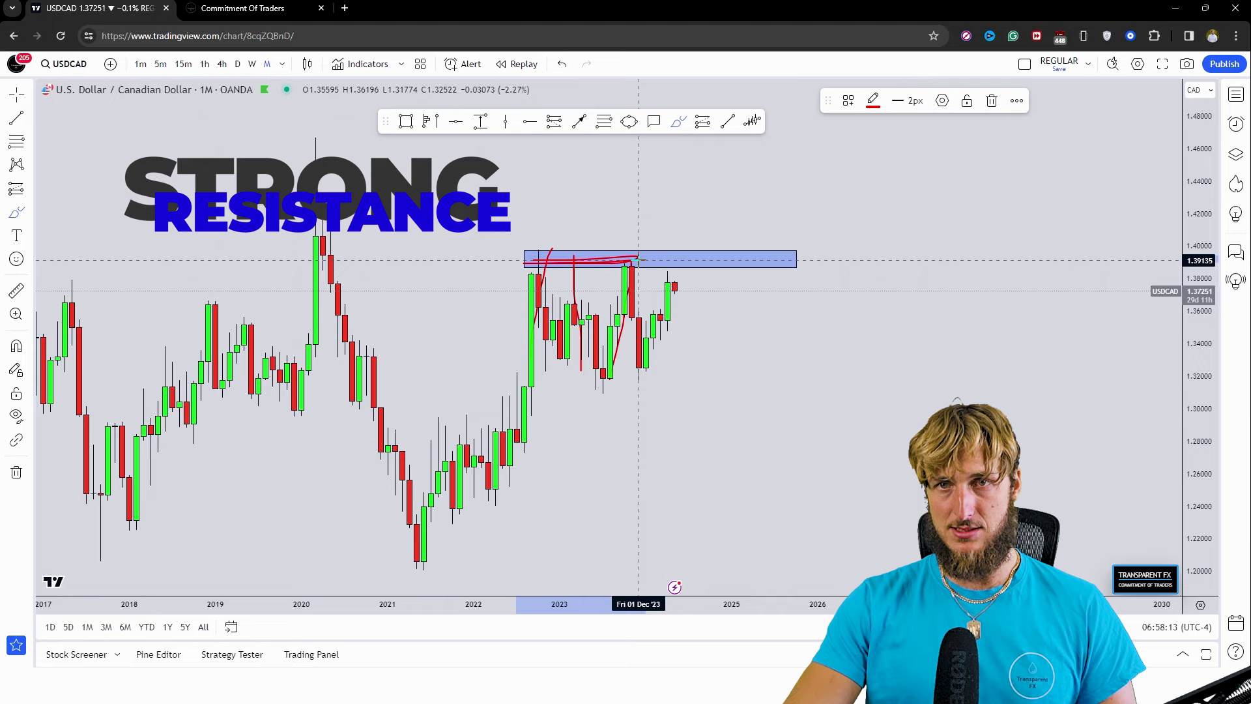
left_click(562, 63)
left_click(562, 63)
left_click(561, 63)
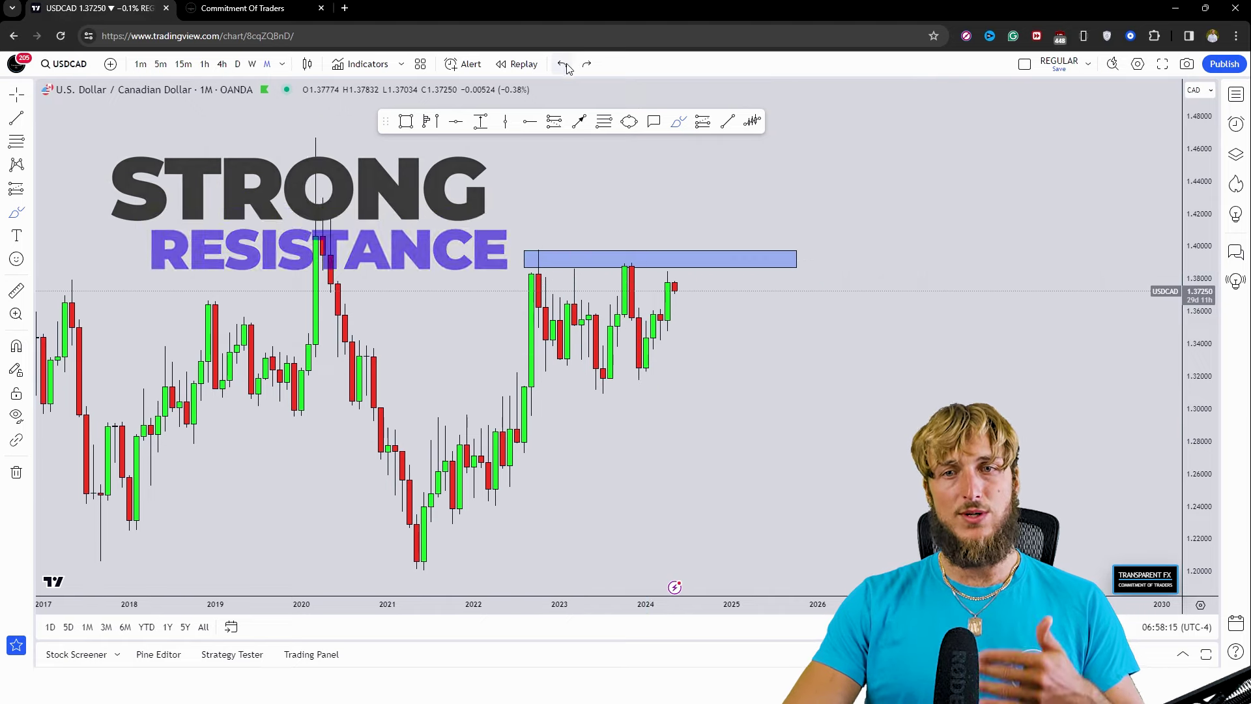
left_click(562, 63)
left_click_drag(675, 285, 682, 294)
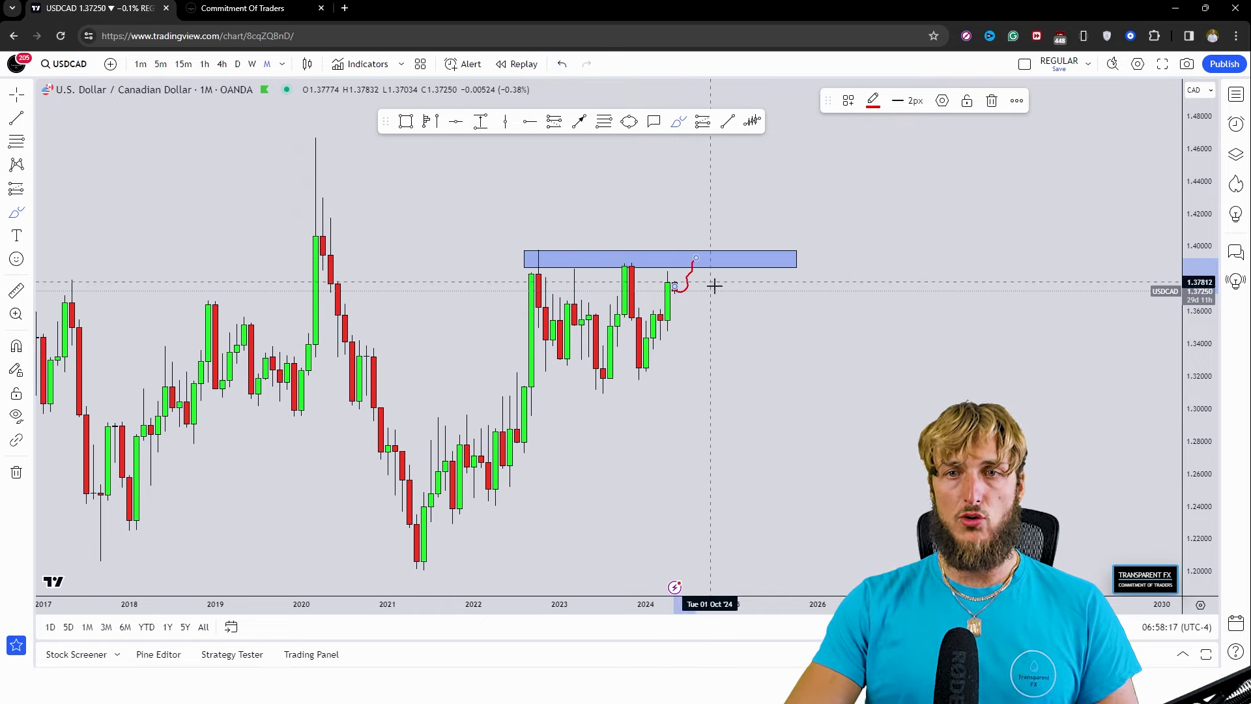
left_click_drag(674, 285, 703, 253)
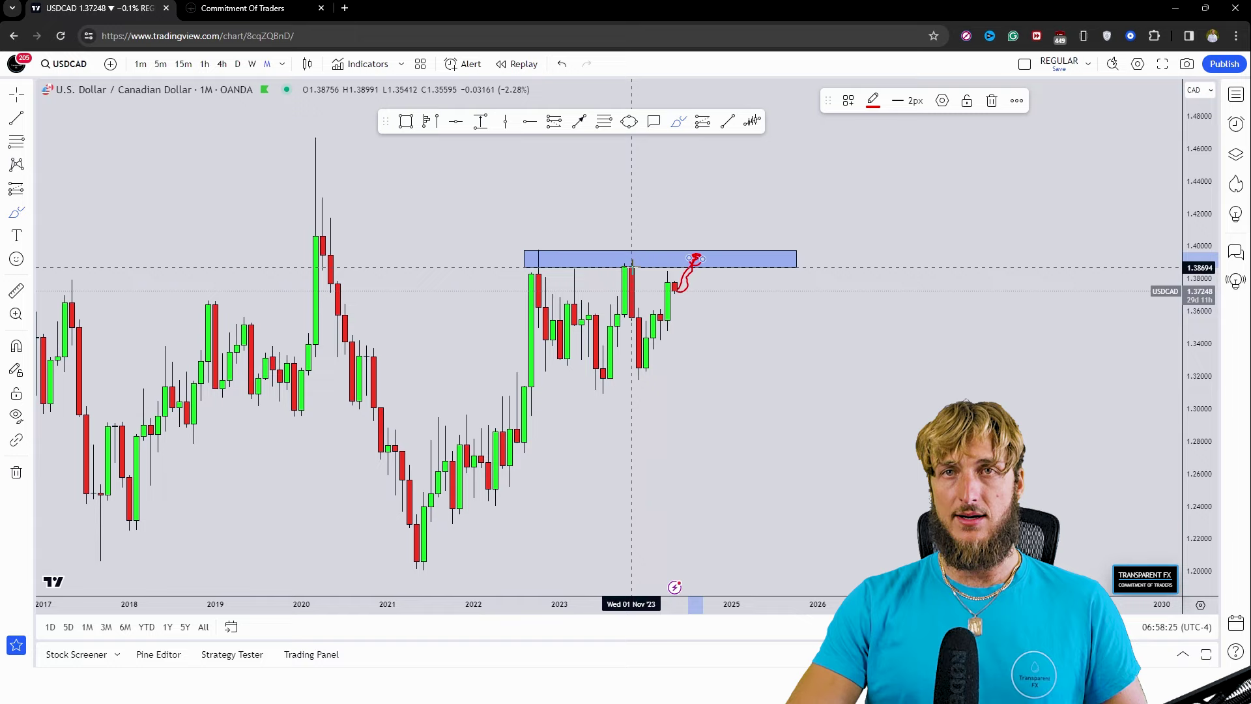
left_click(562, 65)
Undo back to the original zone, switch to the weekly timeframe and remove an extra drawing
left_click(562, 64)
left_click(562, 64)
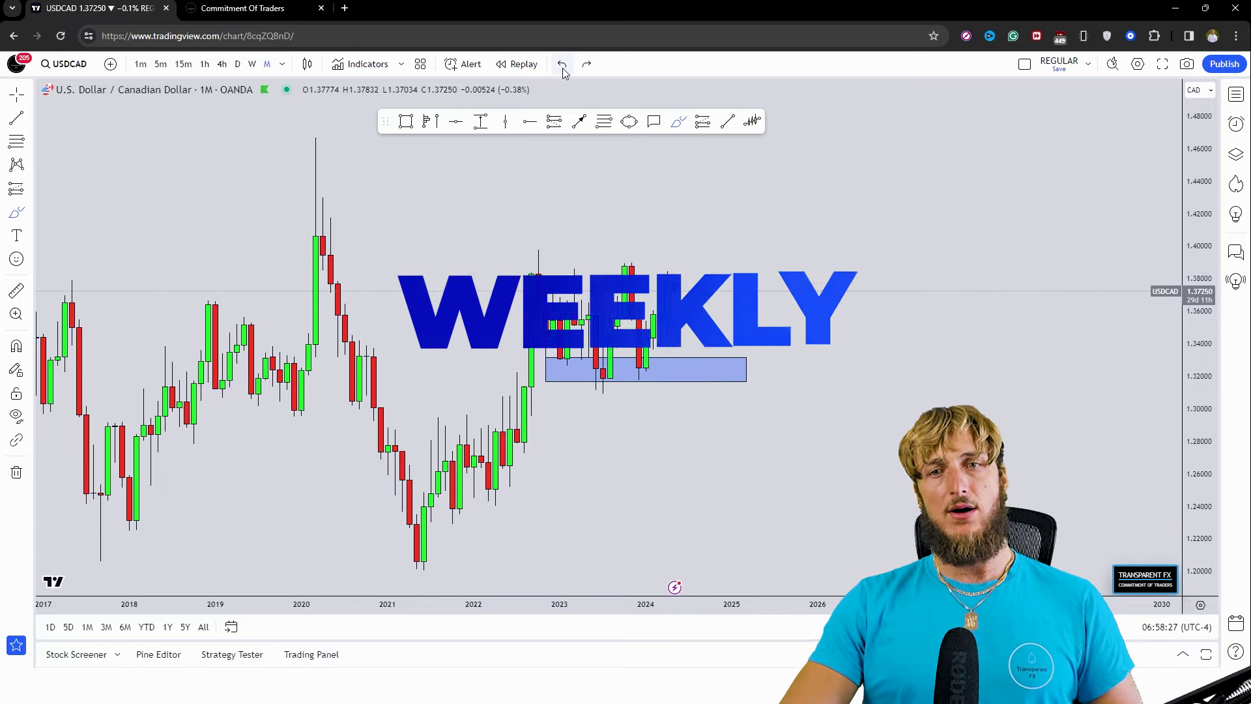
key("1")
key("w")
key("Return")
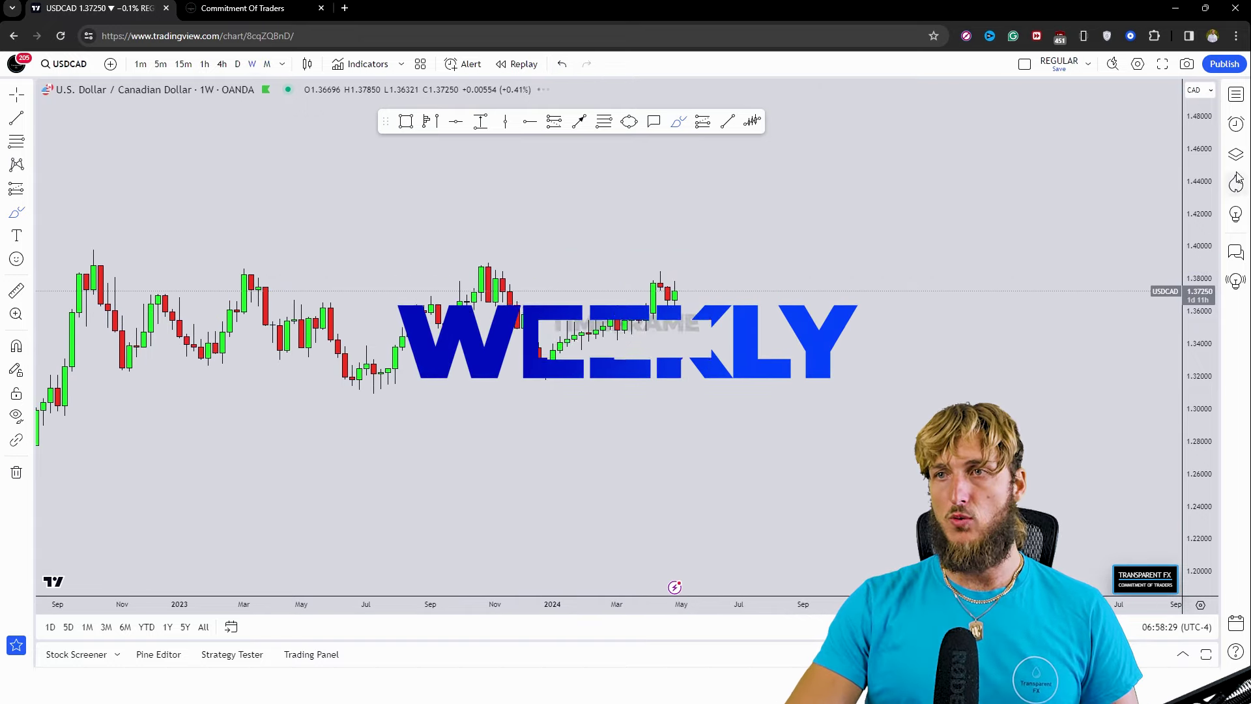
left_click(1237, 154)
left_click(1210, 176)
left_click(1236, 155)
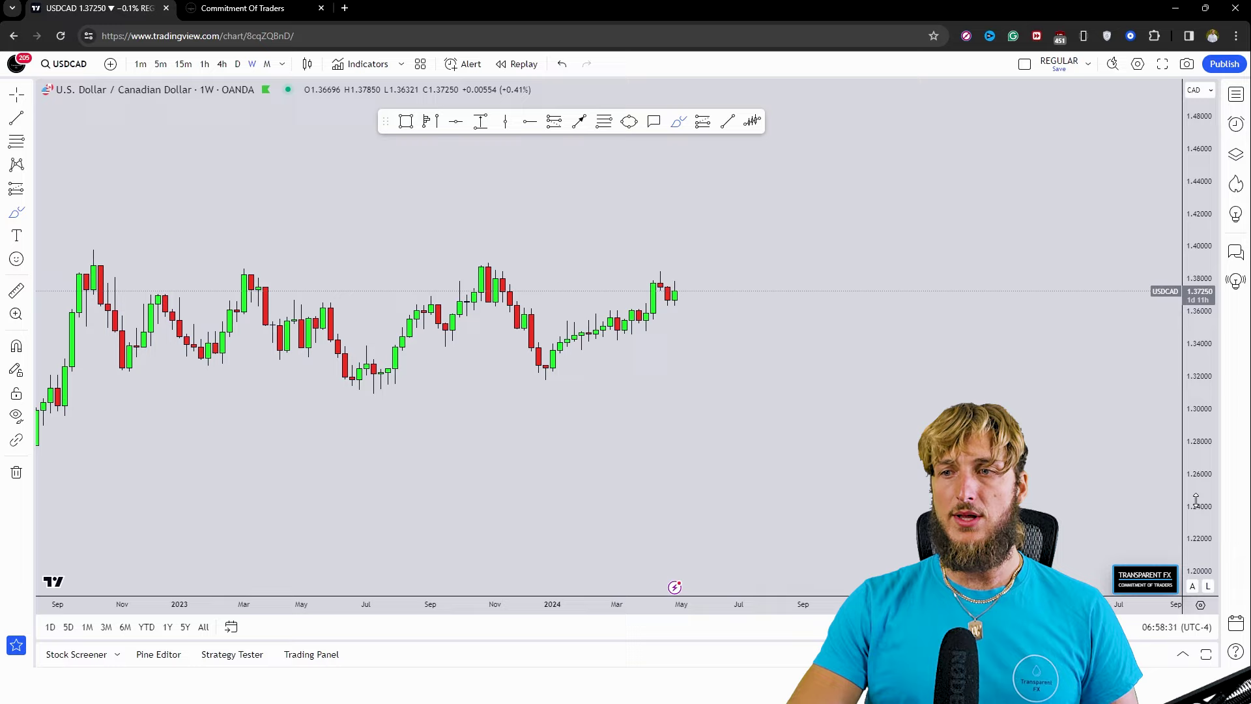
Enlarge the weekly candles and leave room on the right, trying and undoing red brush paths
left_click_drag(1197, 501, 510, 587)
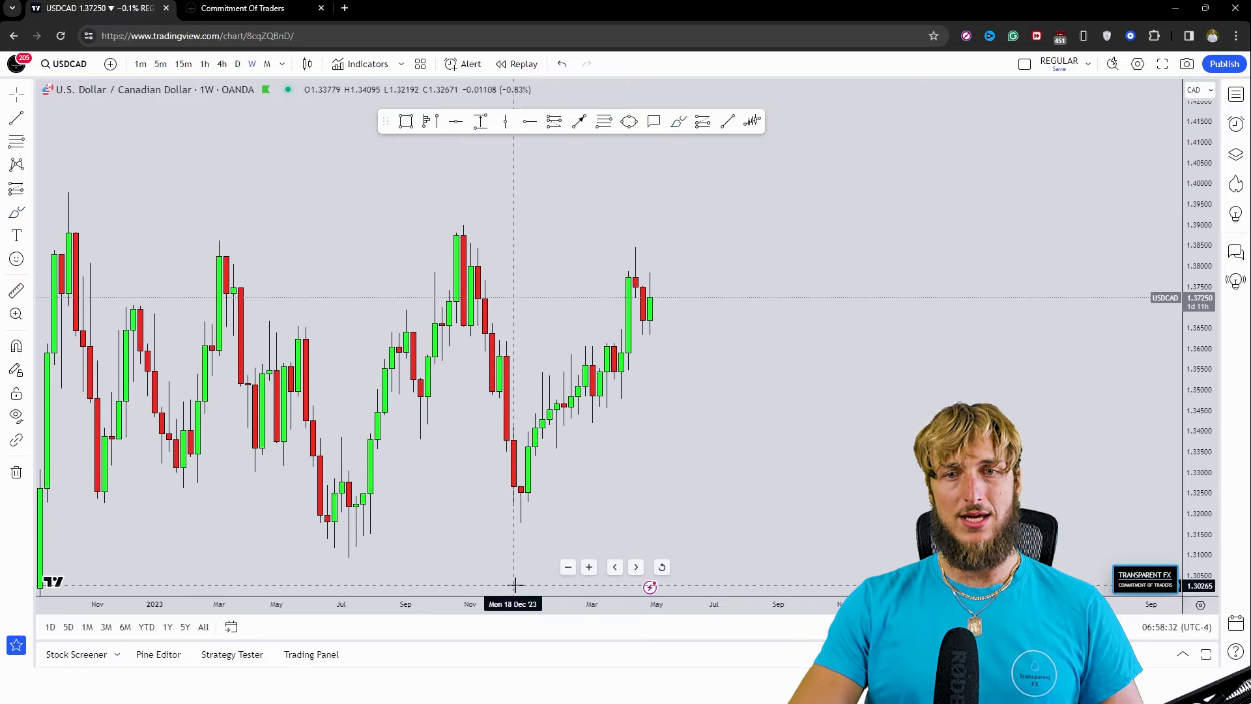
left_click(588, 567)
left_click_drag(603, 467, 706, 351)
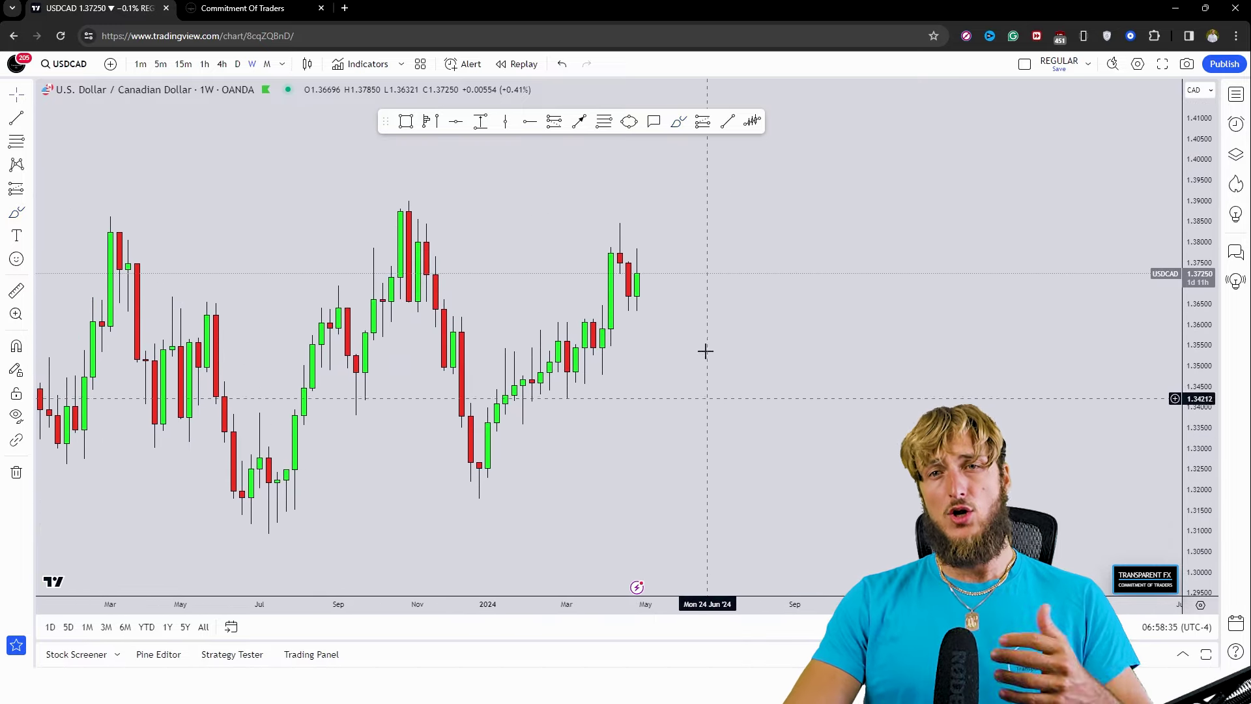
left_click(678, 121)
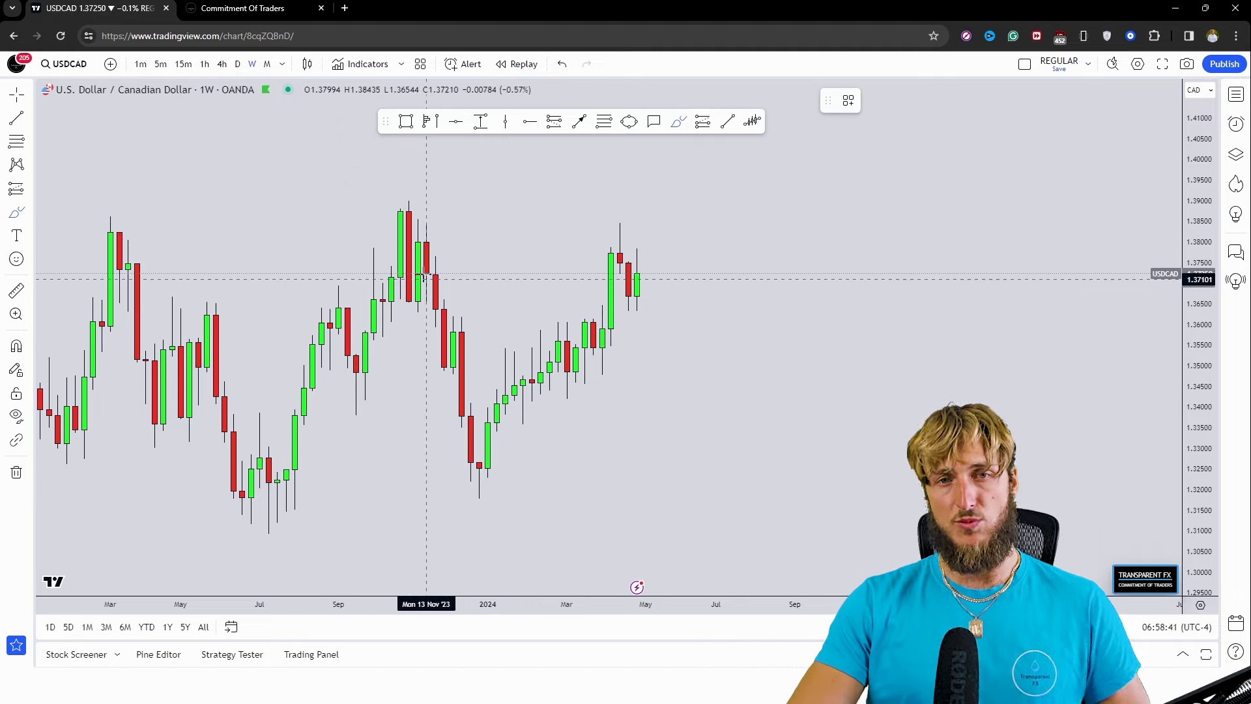
mouse_move(399, 204)
left_mouse_down()
mouse_move(409, 297)
mouse_move(420, 254)
mouse_move(446, 369)
mouse_move(460, 326)
mouse_move(482, 464)
mouse_move(522, 349)
mouse_move(531, 394)
mouse_move(566, 324)
mouse_move(580, 389)
mouse_move(591, 309)
mouse_move(606, 359)
mouse_move(624, 261)
mouse_move(652, 242)
mouse_move(672, 180)
left_mouse_up()
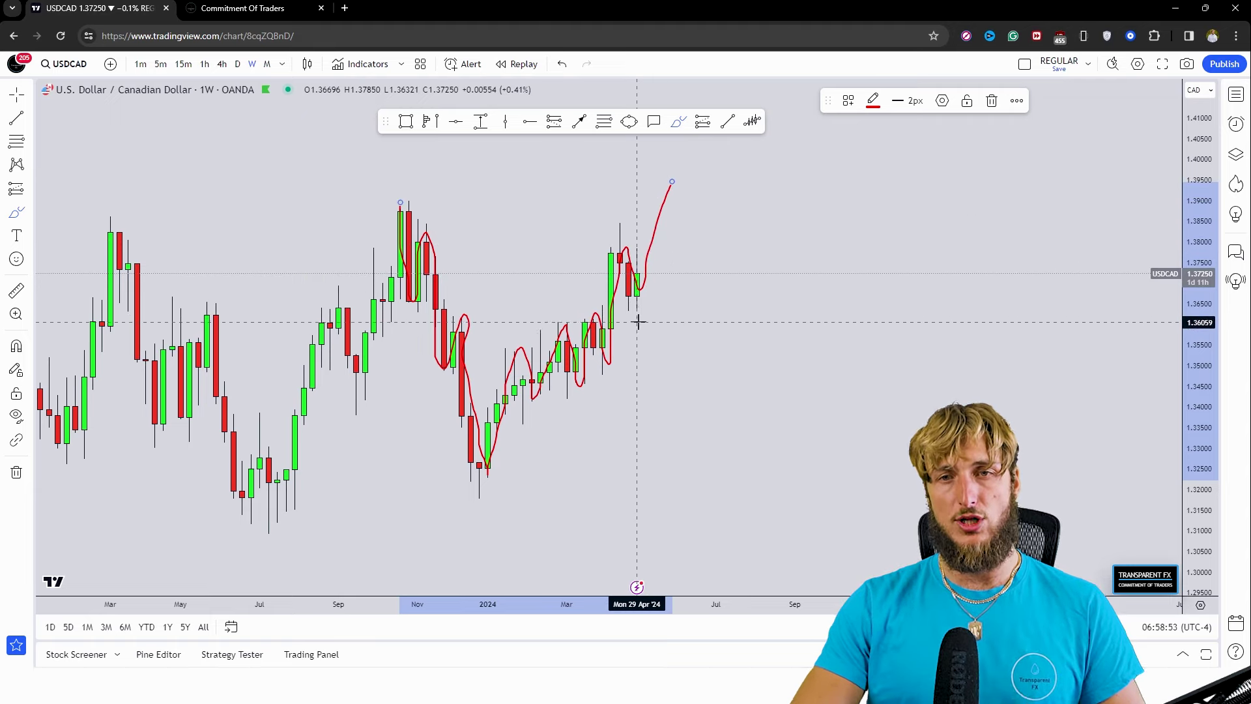
left_click(566, 67)
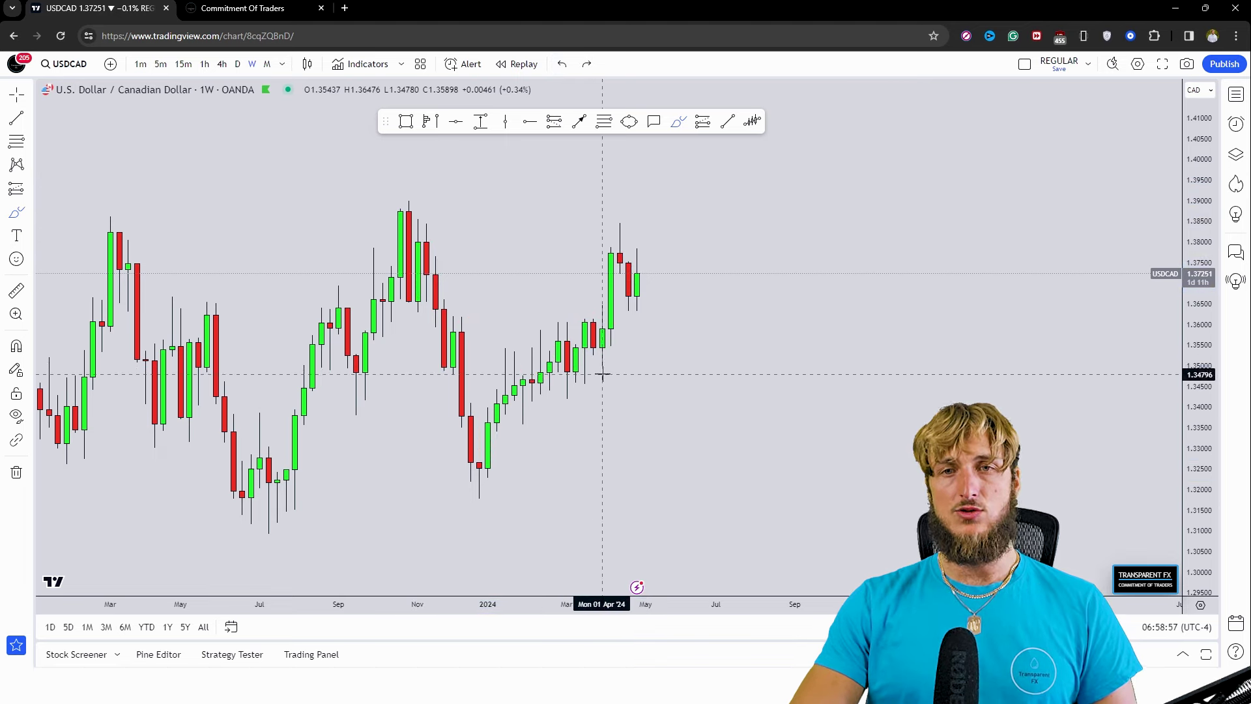
mouse_move(602, 375)
left_mouse_down()
mouse_move(614, 226)
mouse_move(633, 286)
mouse_move(662, 171)
left_mouse_up()
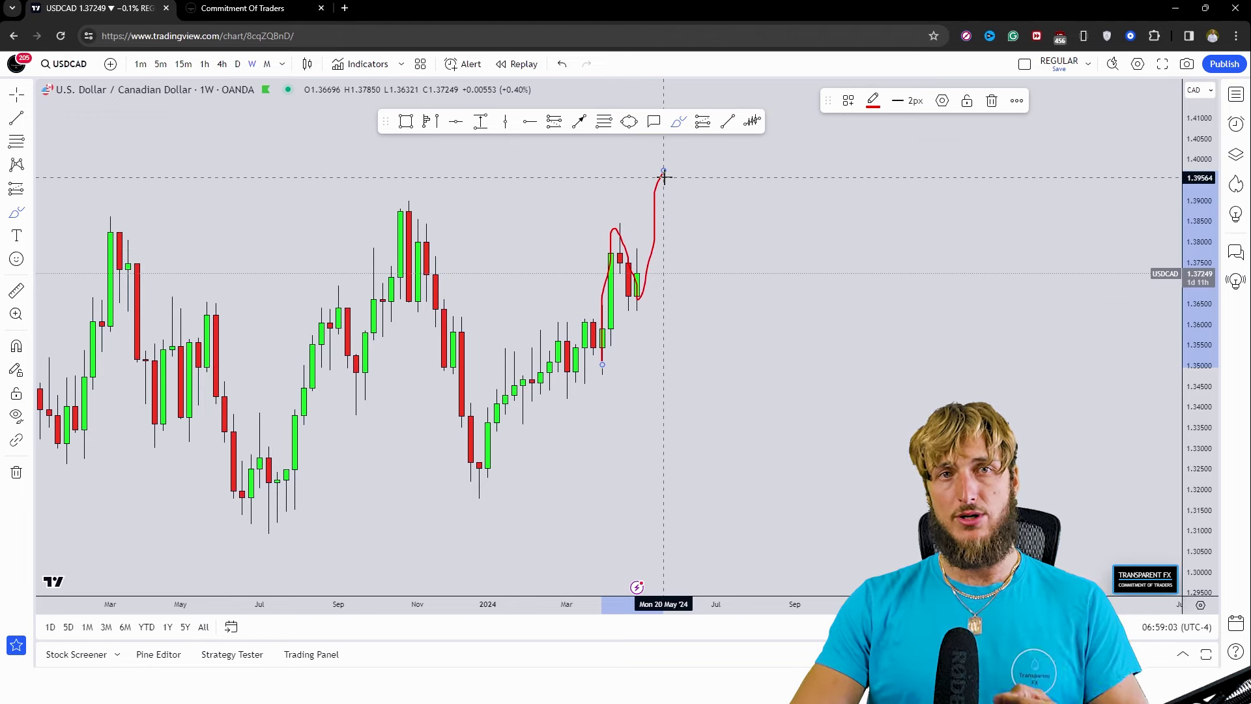
left_click(562, 64)
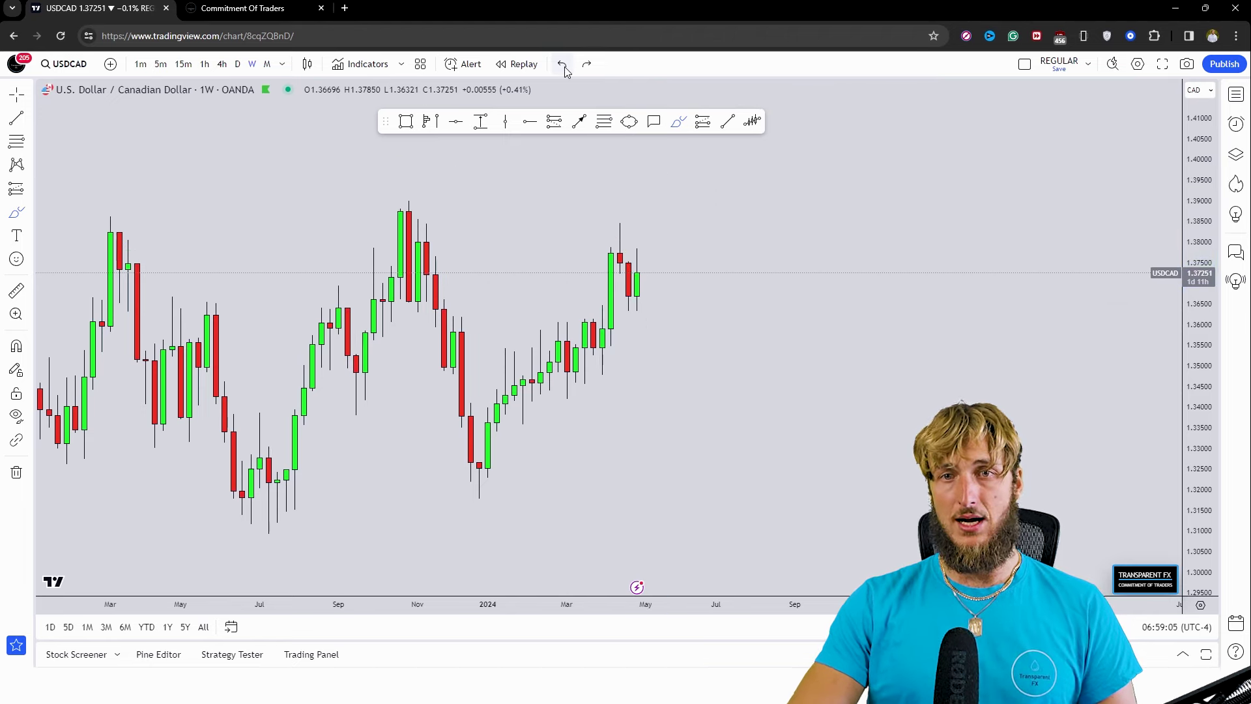
Draw a blue support box at 1.360–1.366 from the December 2023 high, removing the red sketches
left_click(408, 121)
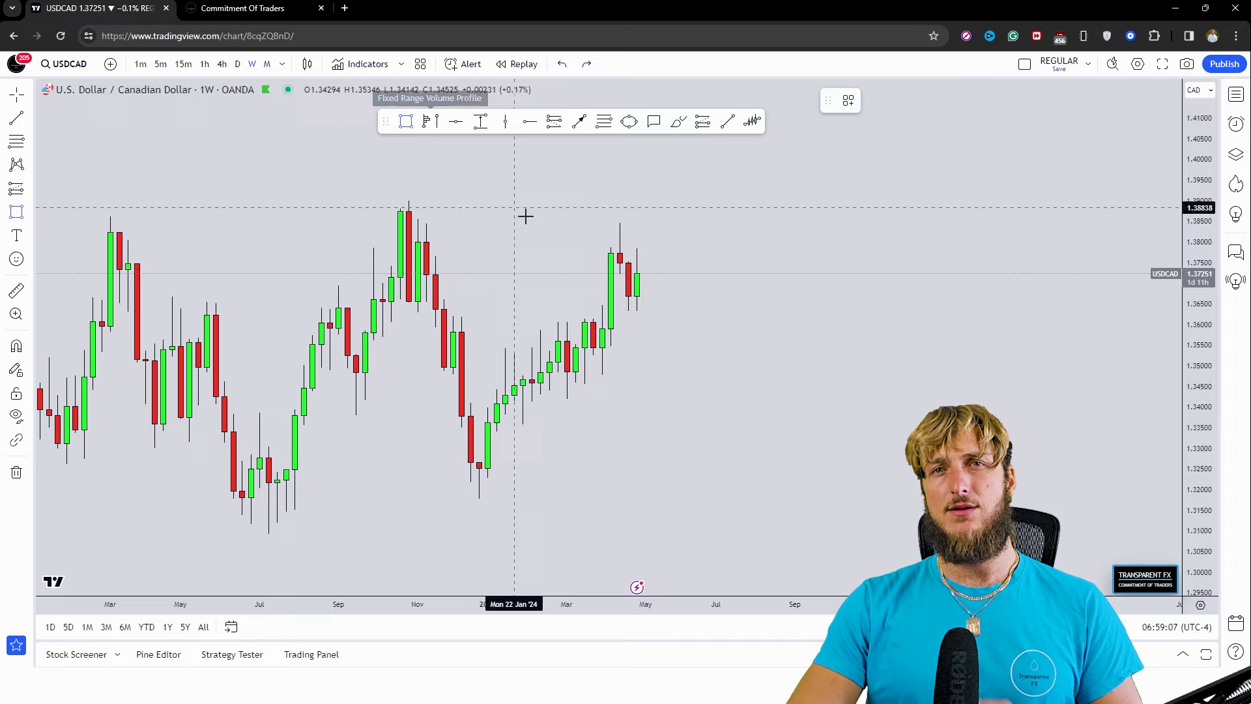
left_click_drag(444, 316, 706, 299)
left_click(679, 122)
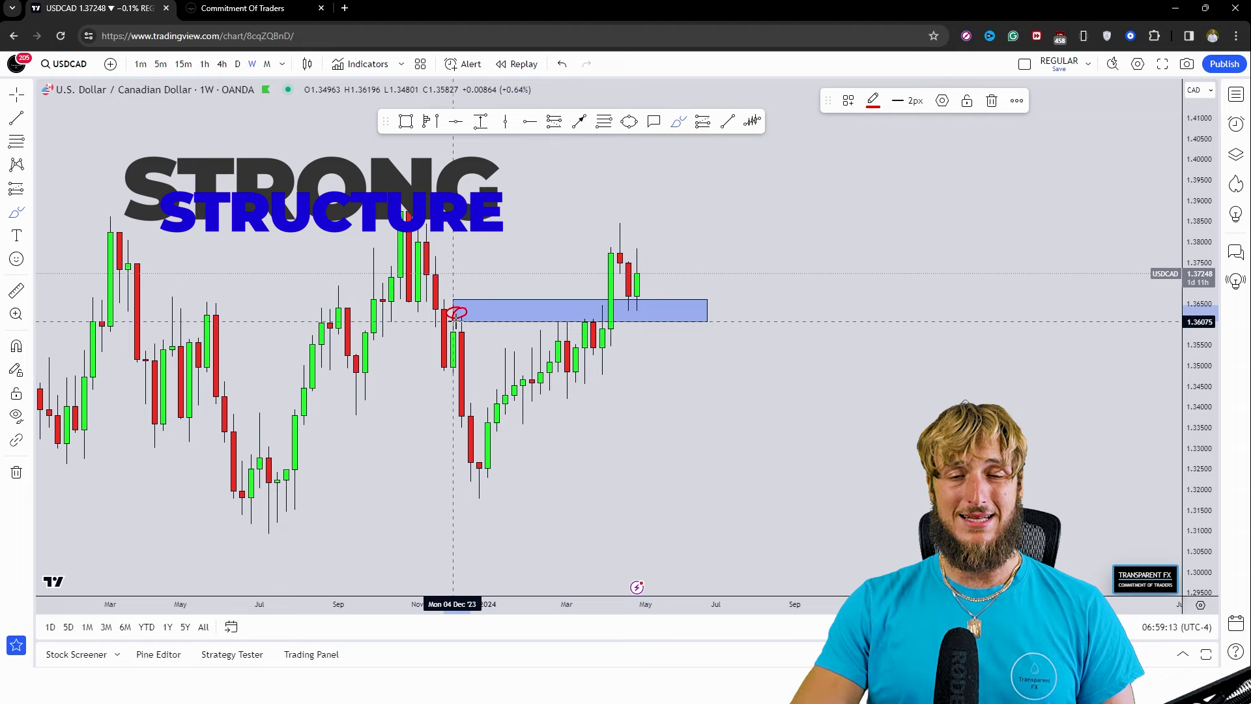
left_click_drag(454, 307, 471, 406)
mouse_move(565, 315)
left_mouse_down()
mouse_move(590, 322)
mouse_move(576, 321)
mouse_move(593, 367)
left_mouse_up()
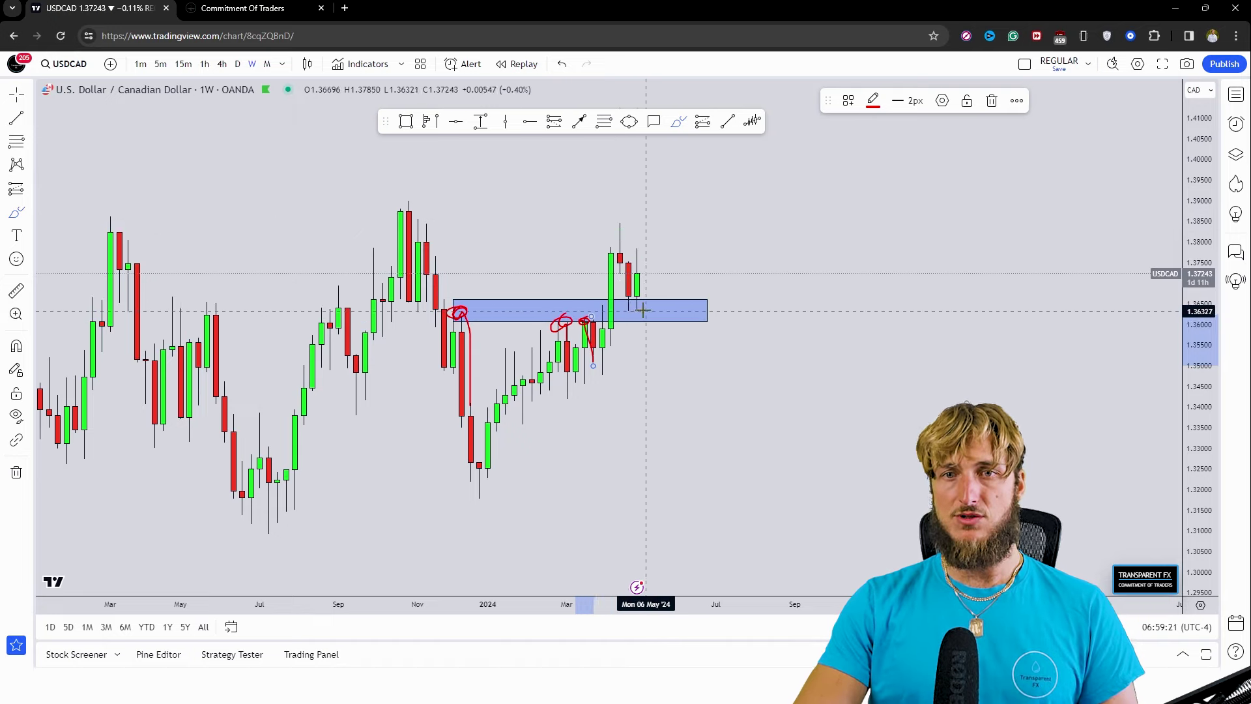
mouse_move(643, 311)
left_mouse_down()
mouse_move(634, 308)
mouse_move(640, 318)
left_mouse_up()
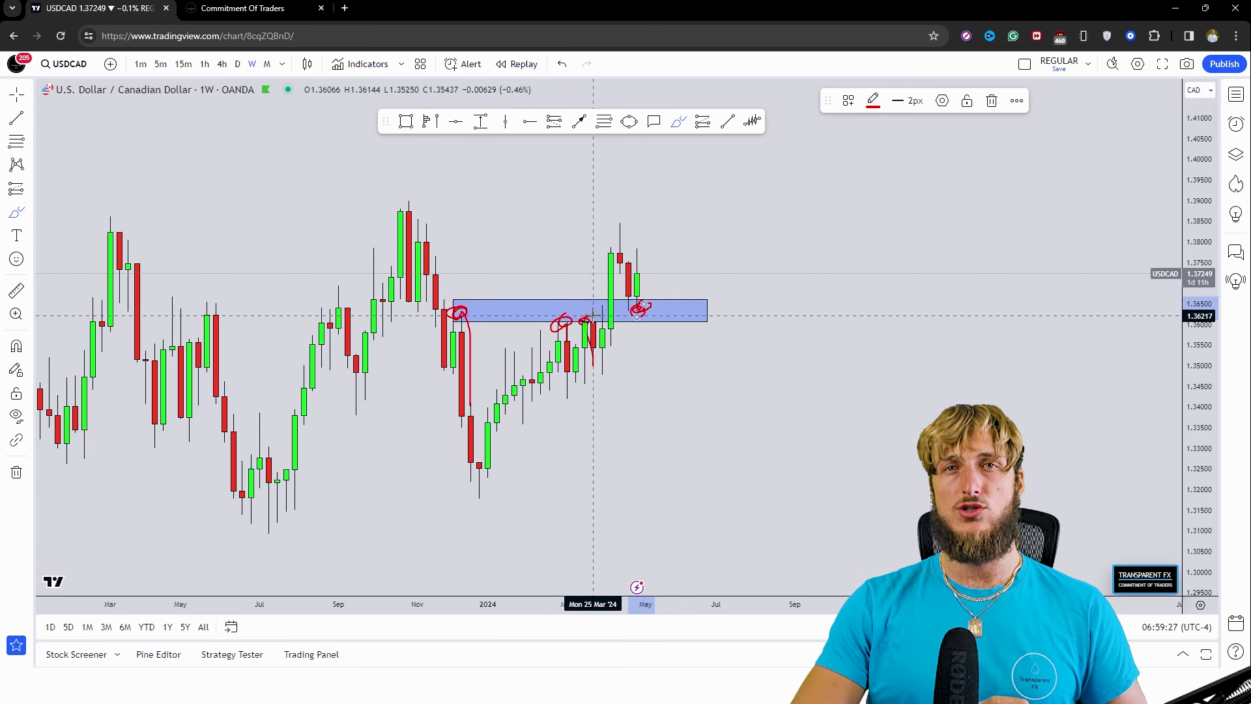
left_click_drag(637, 307, 672, 182)
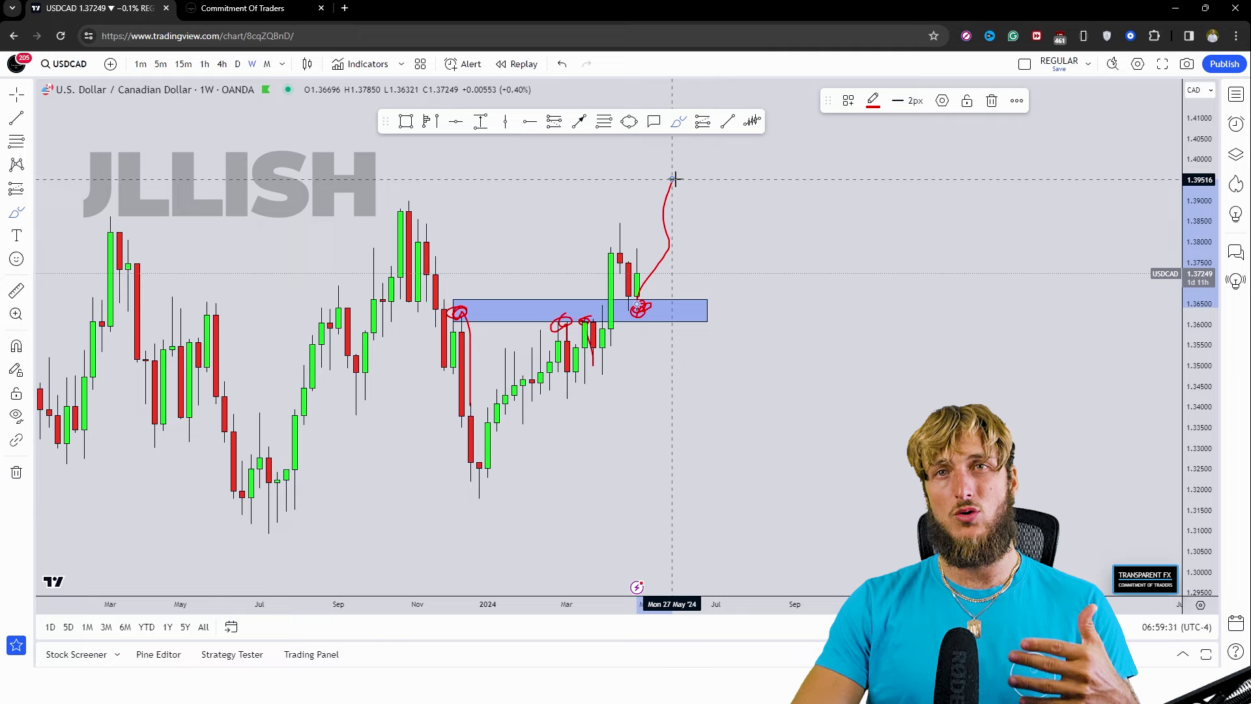
left_click(568, 70)
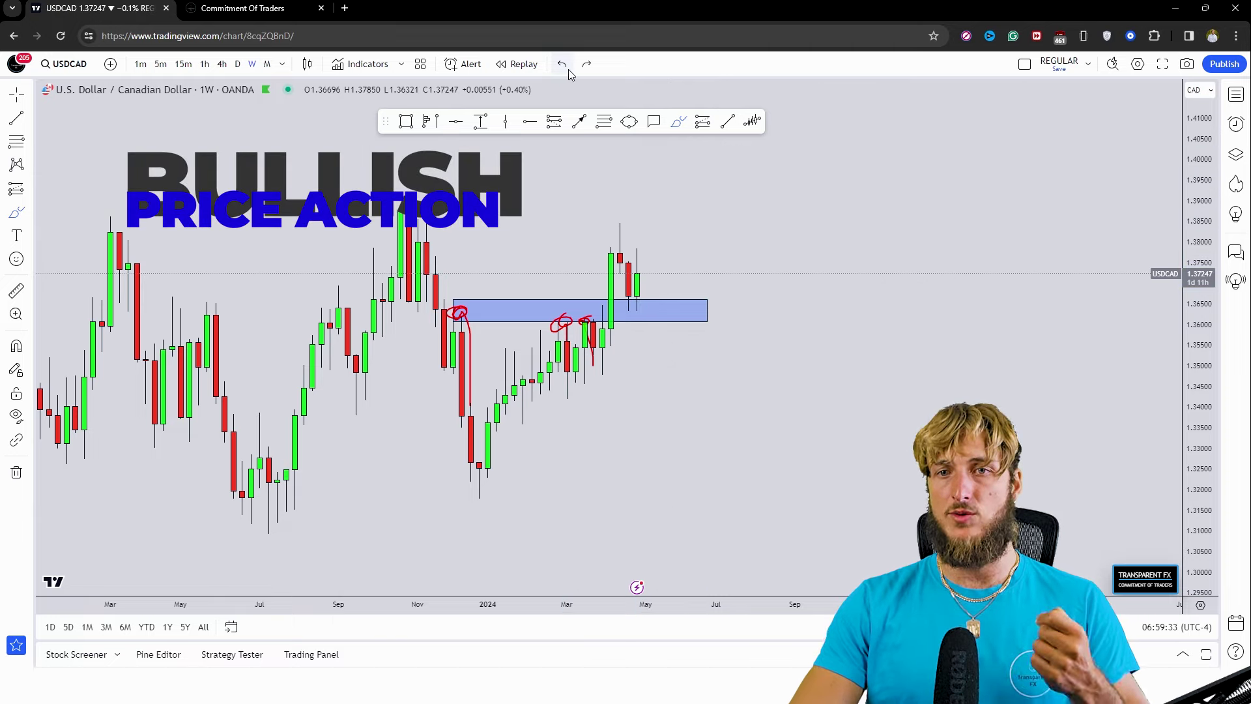
left_click(568, 73)
Nudge the chart view and delete a trial red brush stroke
left_click_drag(584, 104, 559, 120)
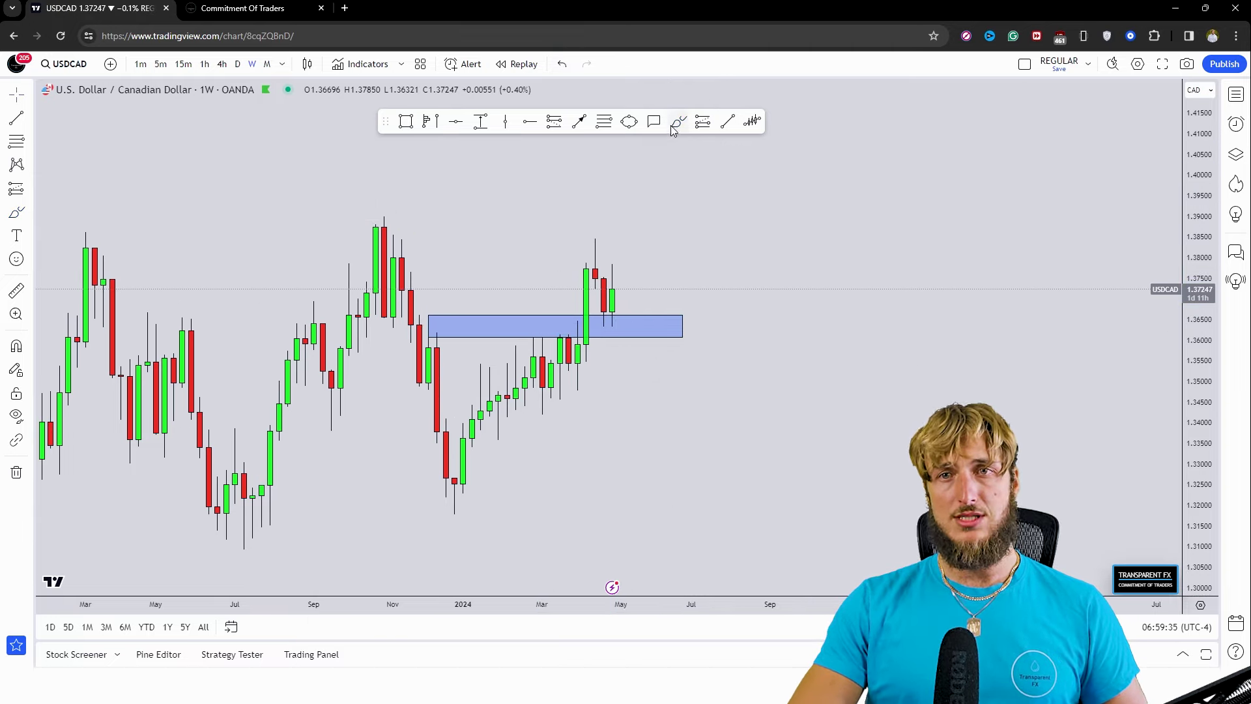
left_click_drag(576, 390, 585, 272)
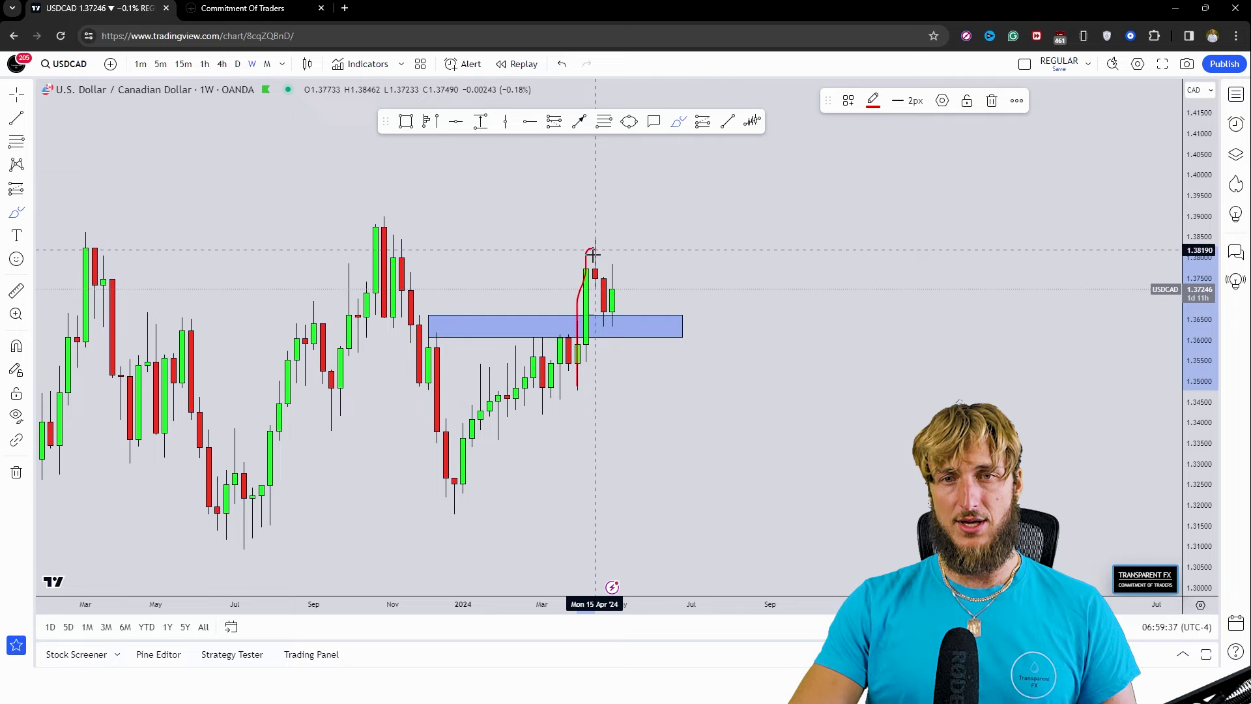
left_click(993, 101)
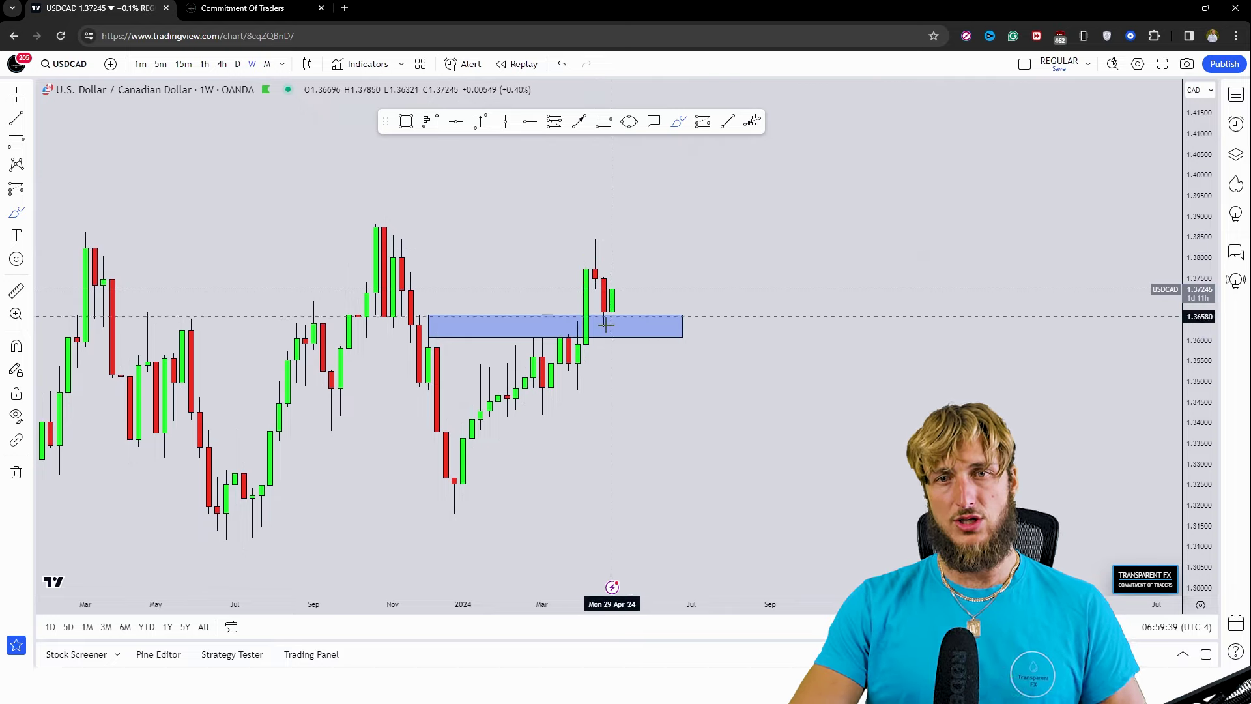
Place a Fibonacci retracement from swing low to swing high and widen the blue box to early July
left_click(606, 121)
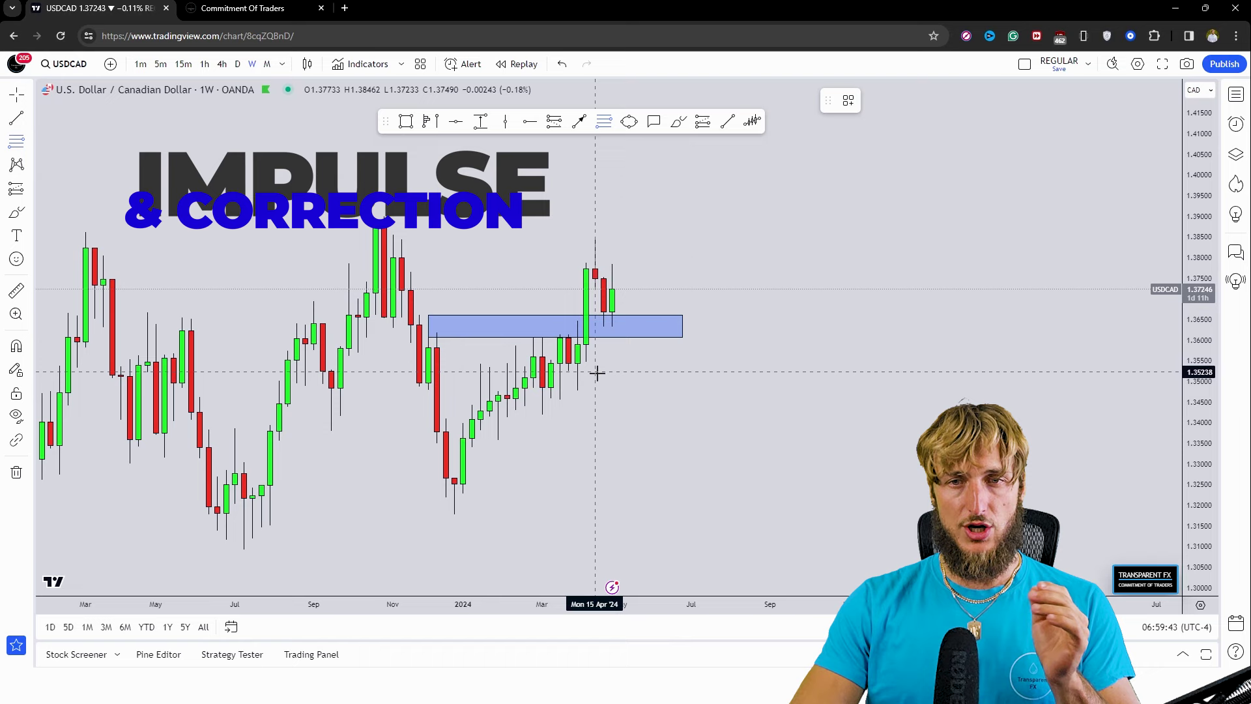
left_click(577, 390)
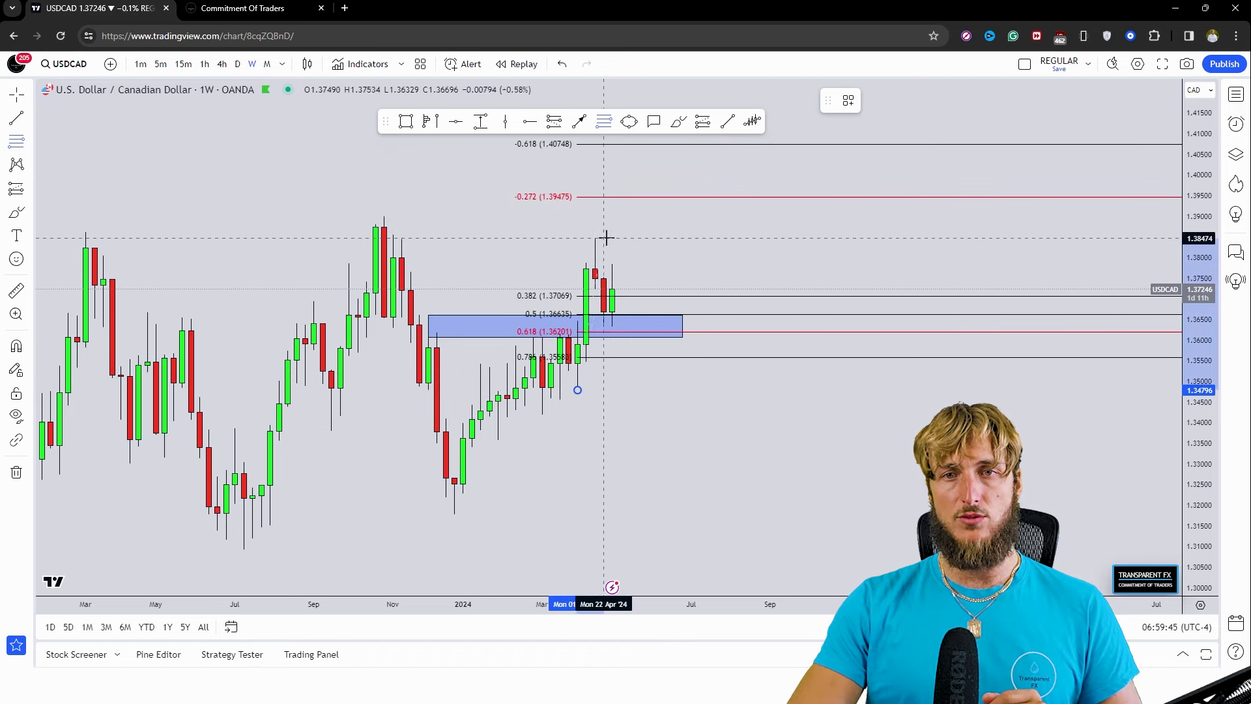
left_click(606, 238)
left_click(682, 337)
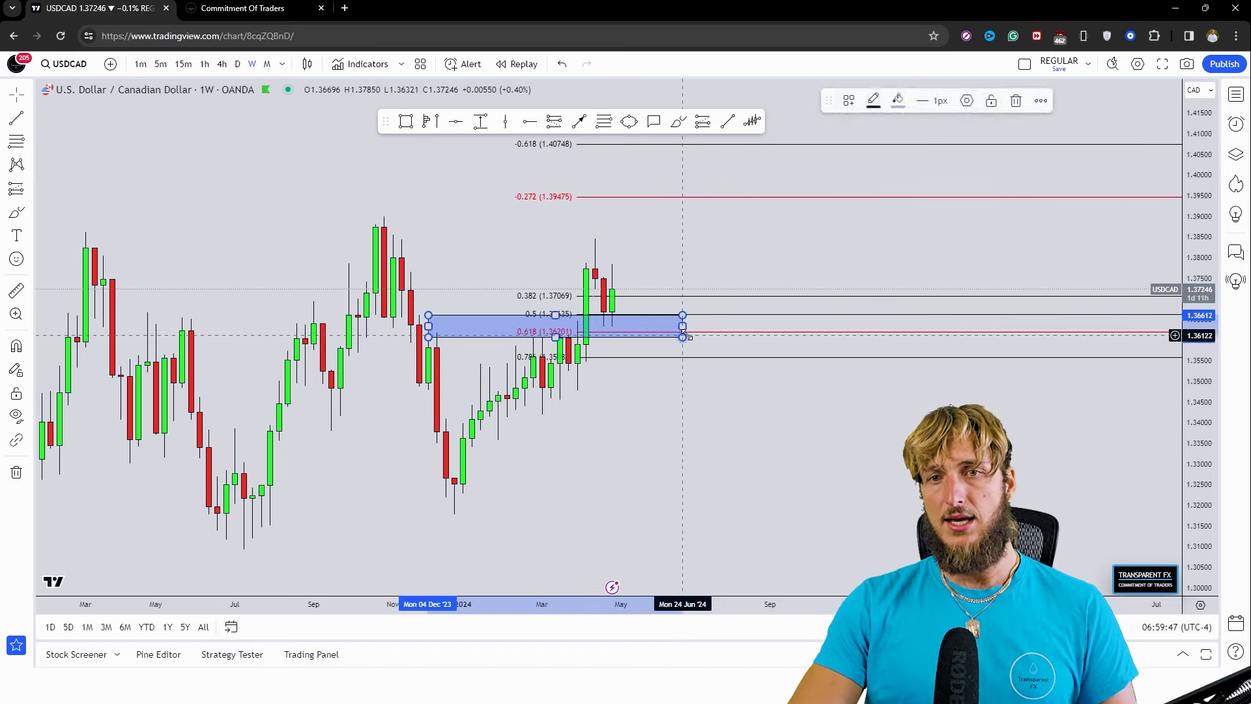
left_click_drag(682, 337, 692, 333)
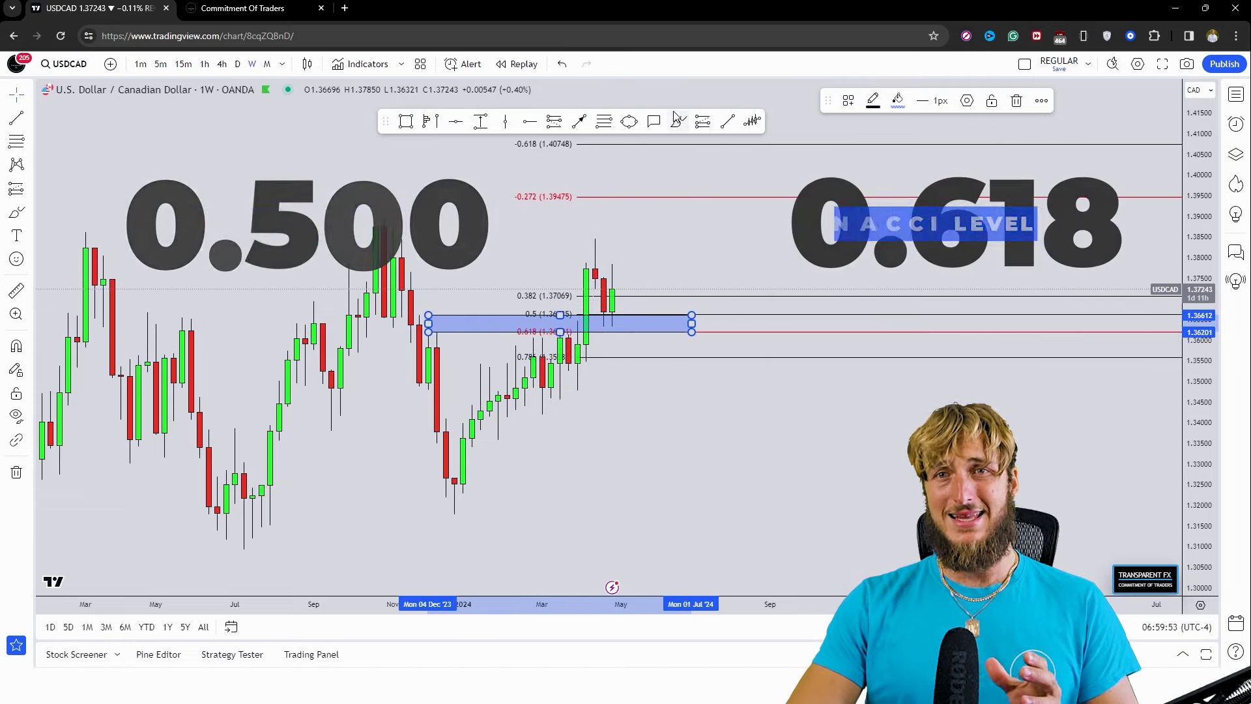
left_click(515, 289)
Draw and delete a red line along the zone, then undo a red circle on the latest candle
key("alt+t")
left_click(432, 332)
left_click(657, 328)
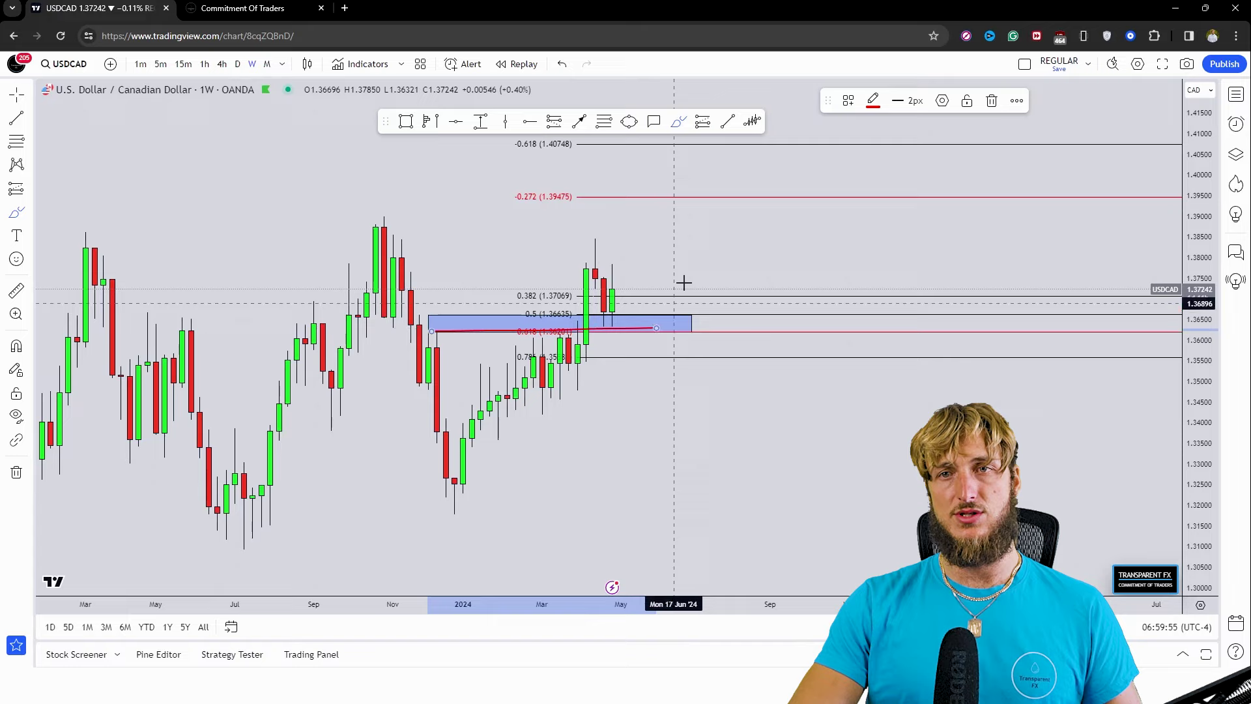
left_click(991, 100)
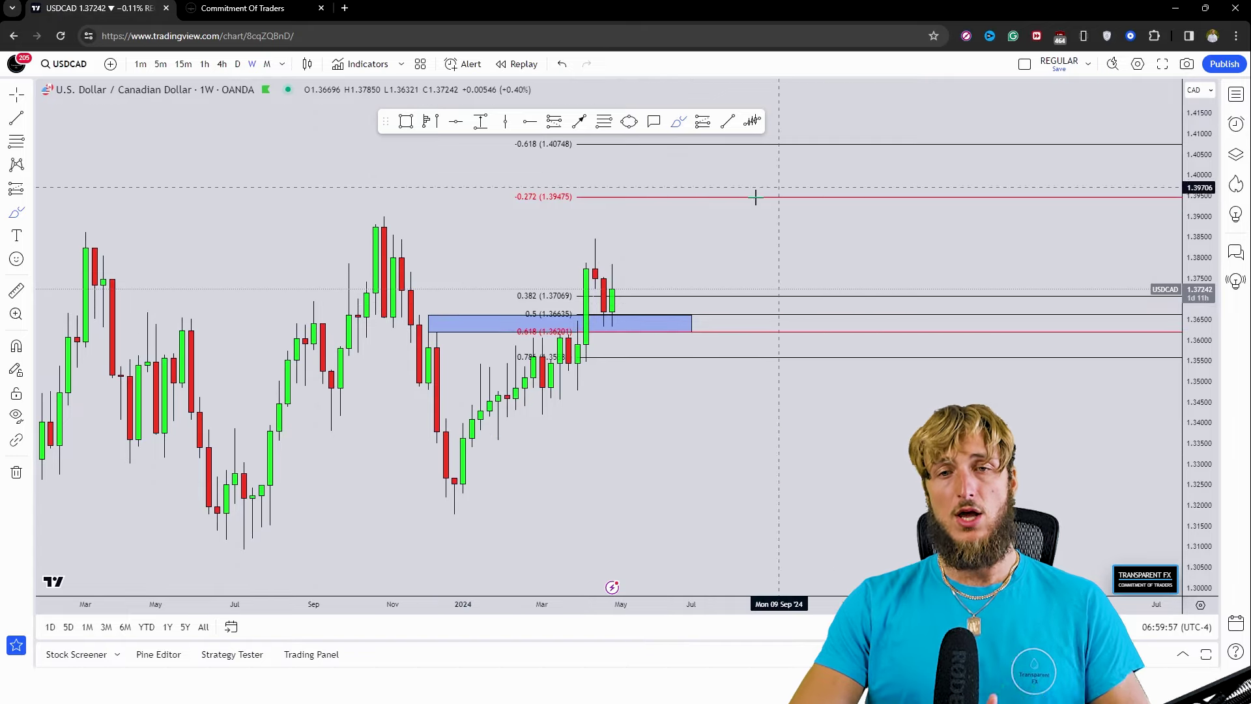
left_click_drag(612, 320, 665, 194)
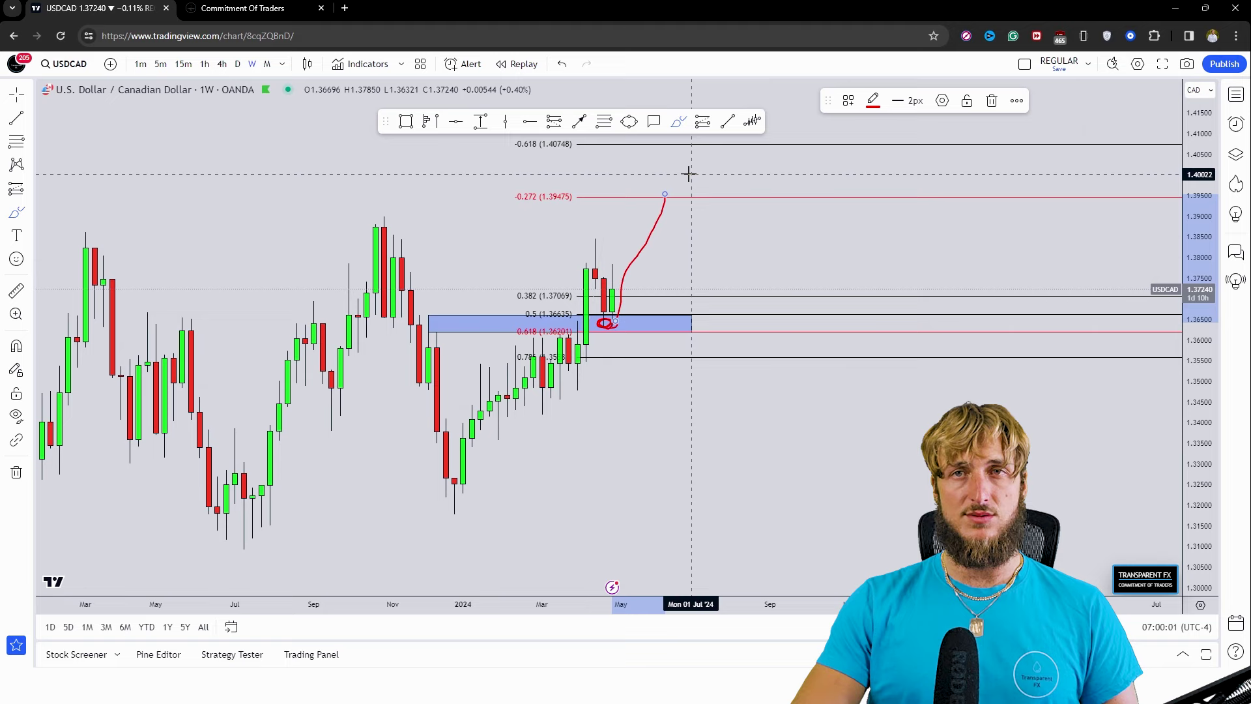
left_click(561, 65)
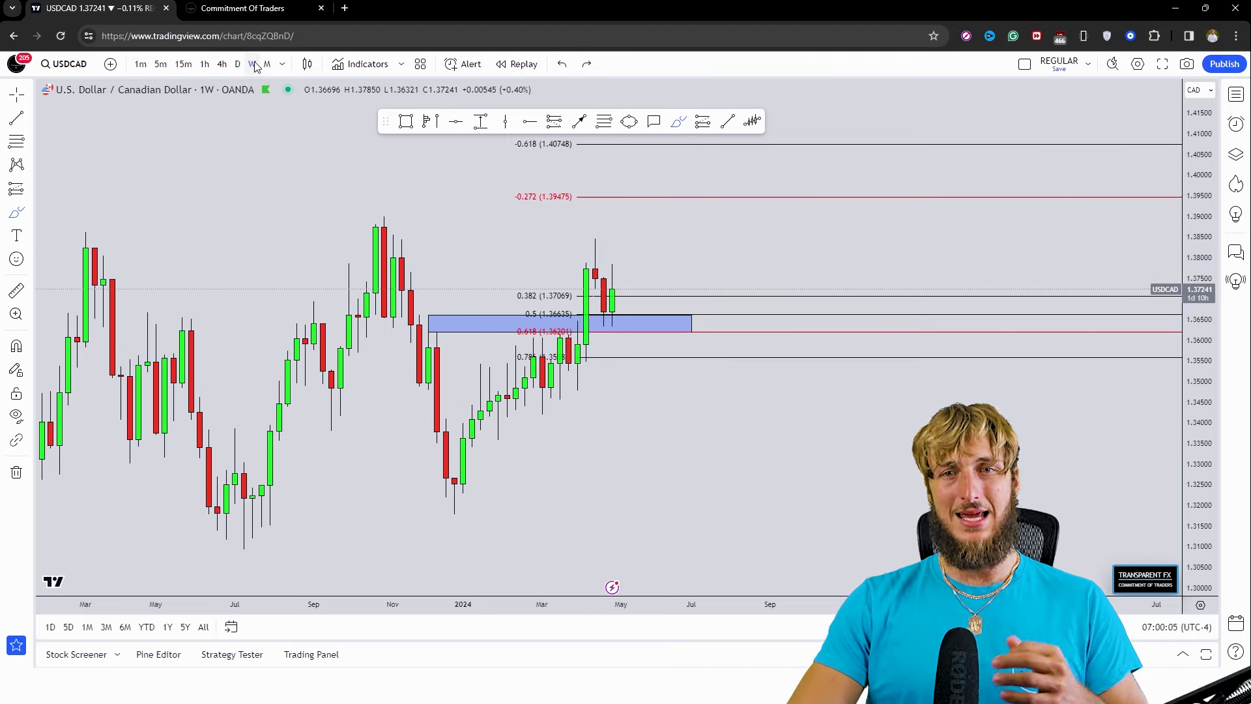
Remove the red projected path, the Fibonacci retracement and the red circle, leaving only the blue zone
left_click_drag(615, 287, 638, 210)
left_click(992, 103)
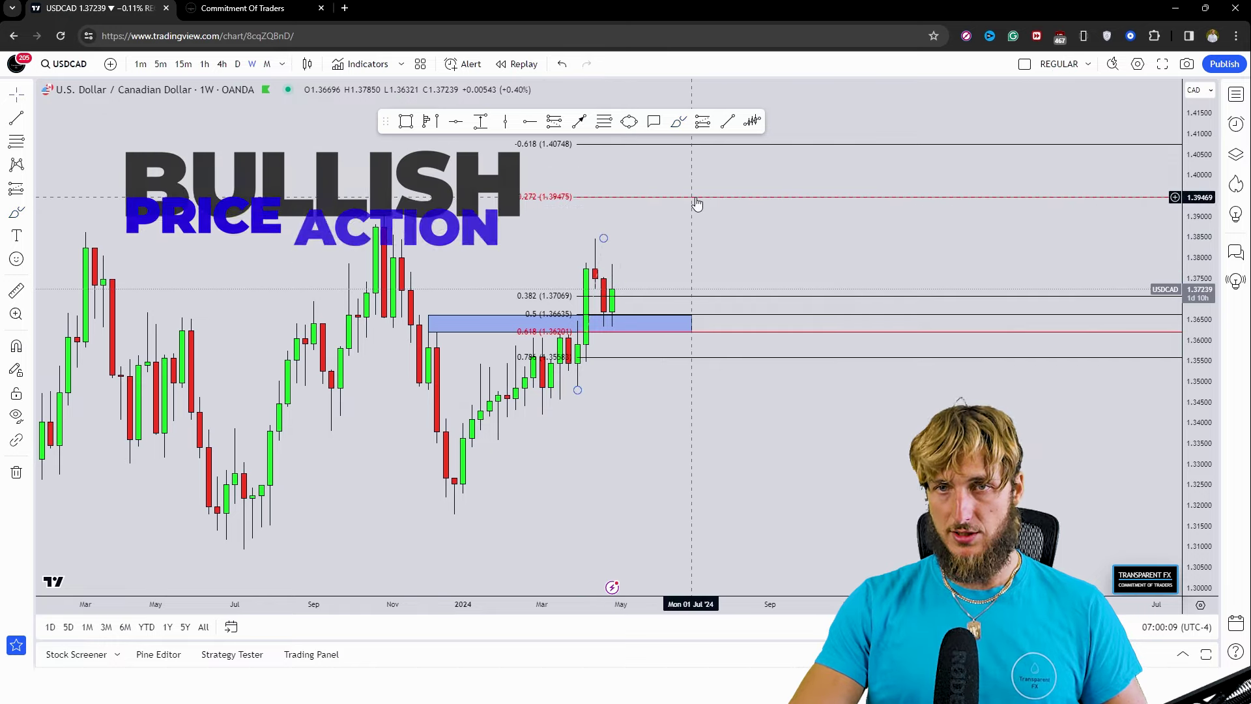
left_click(992, 103)
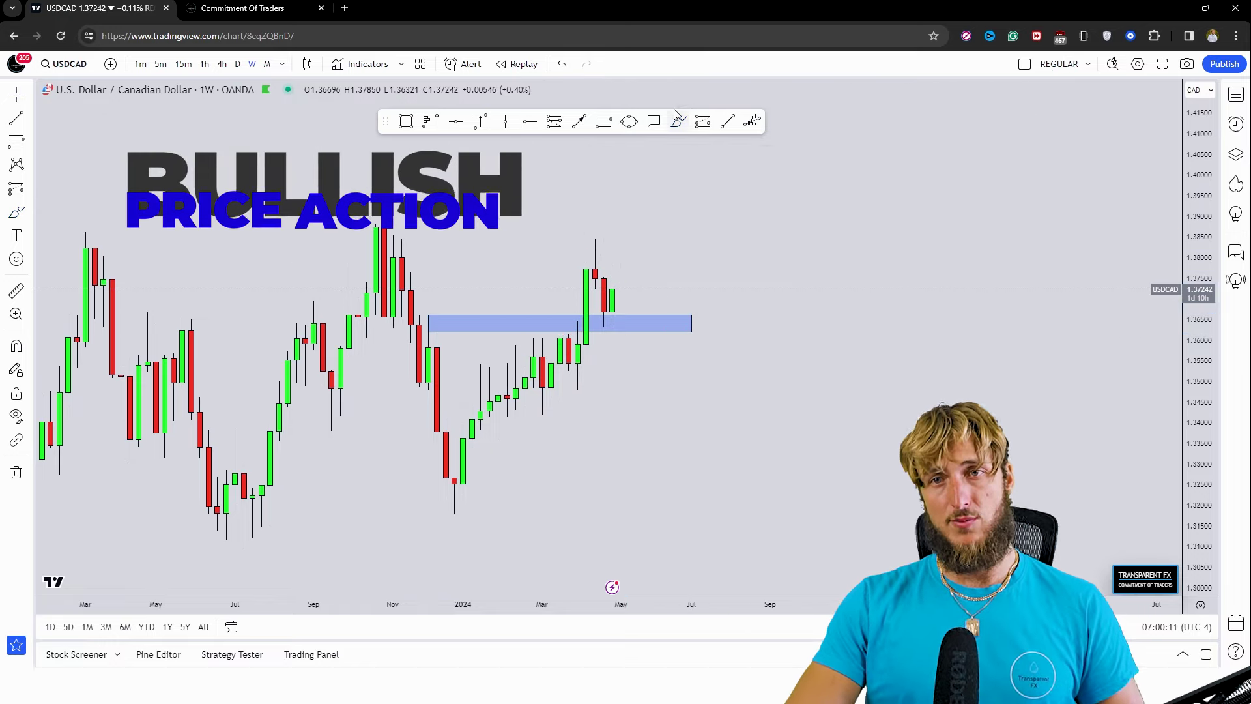
left_click_drag(595, 313, 612, 321)
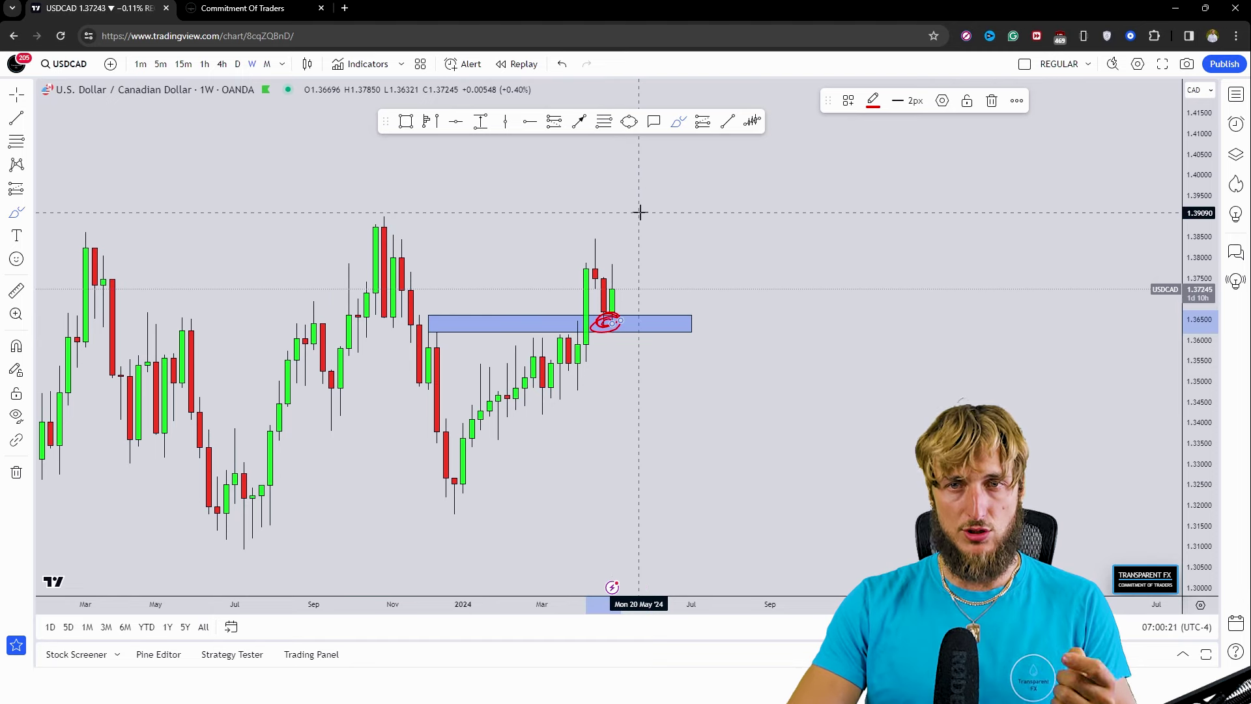
left_click(992, 101)
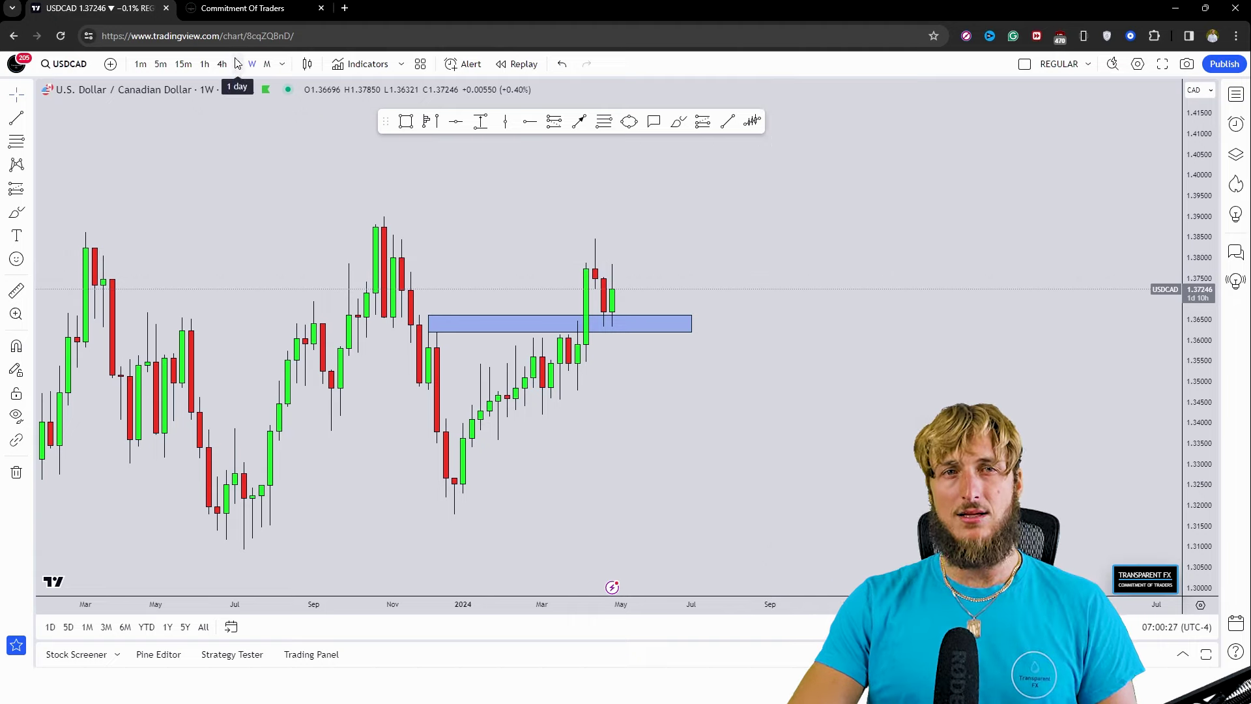
left_click(240, 9)
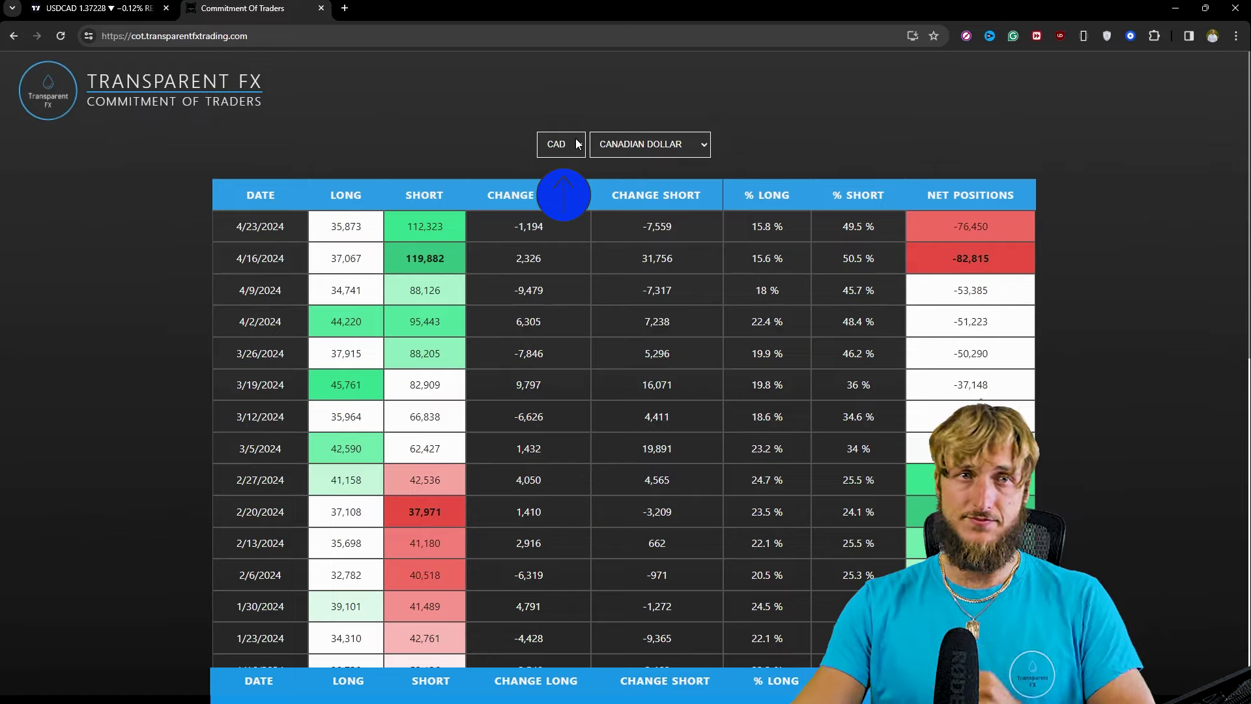
left_click(98, 8)
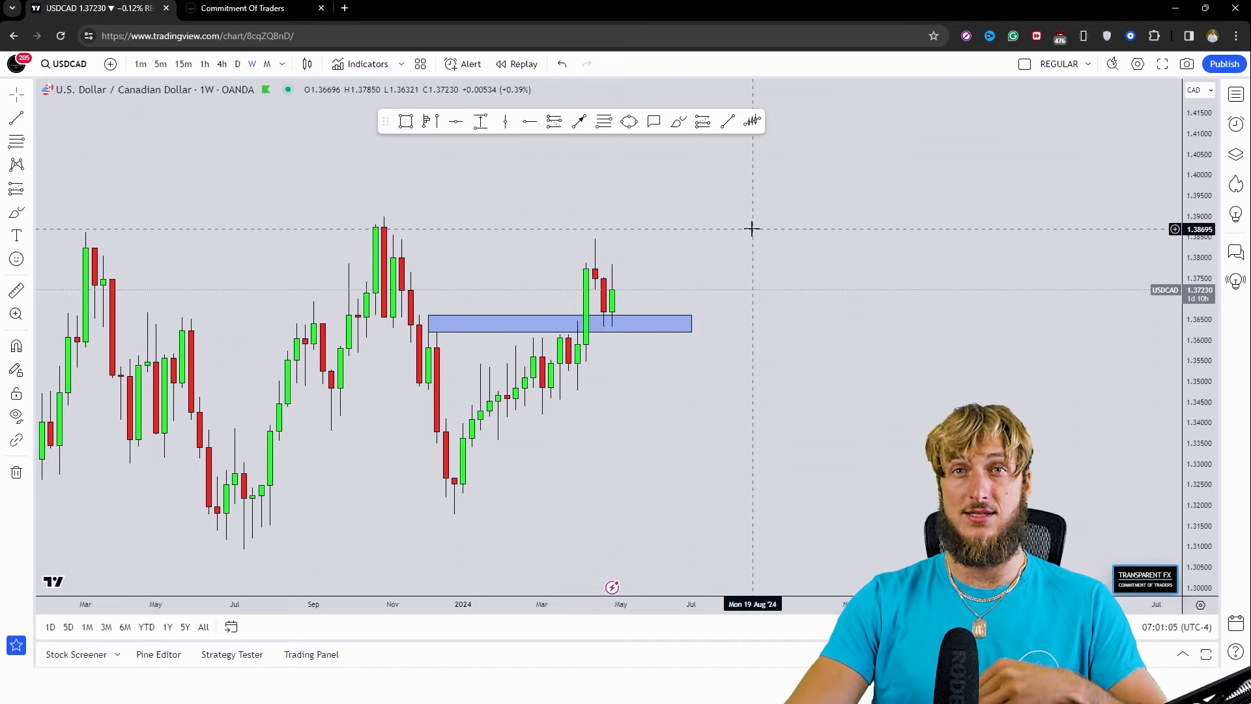
left_click(259, 8)
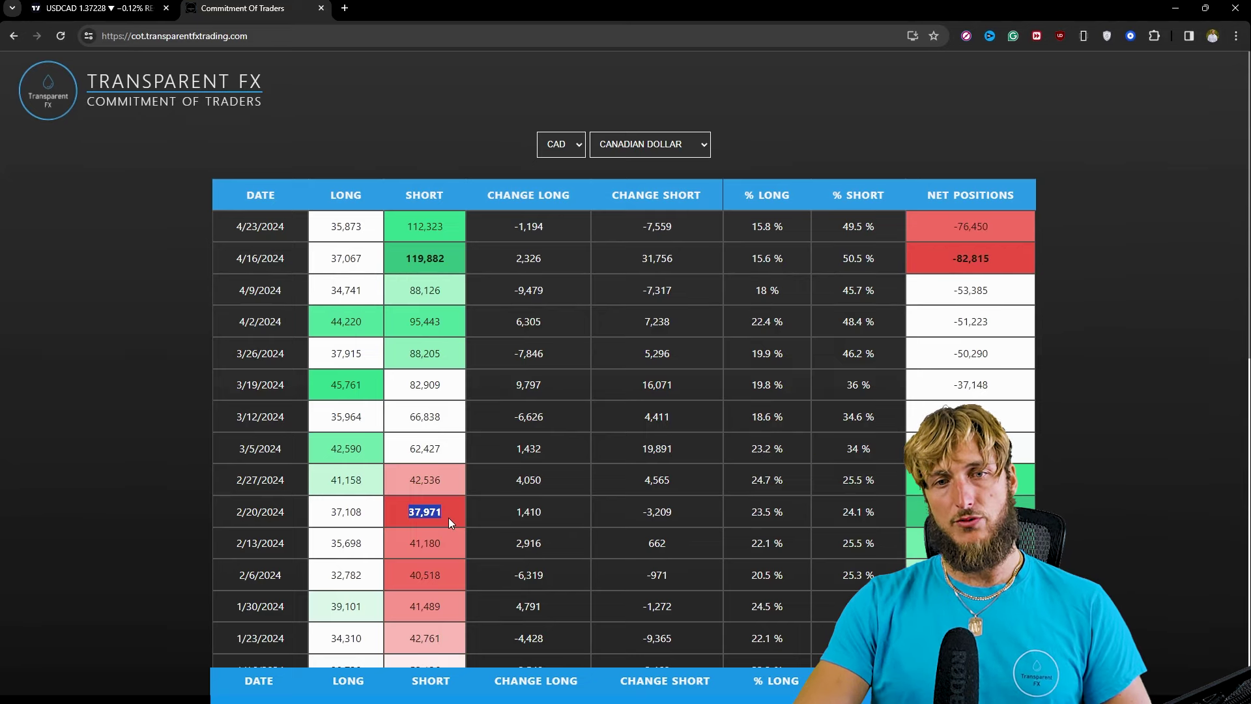
double_click(445, 222)
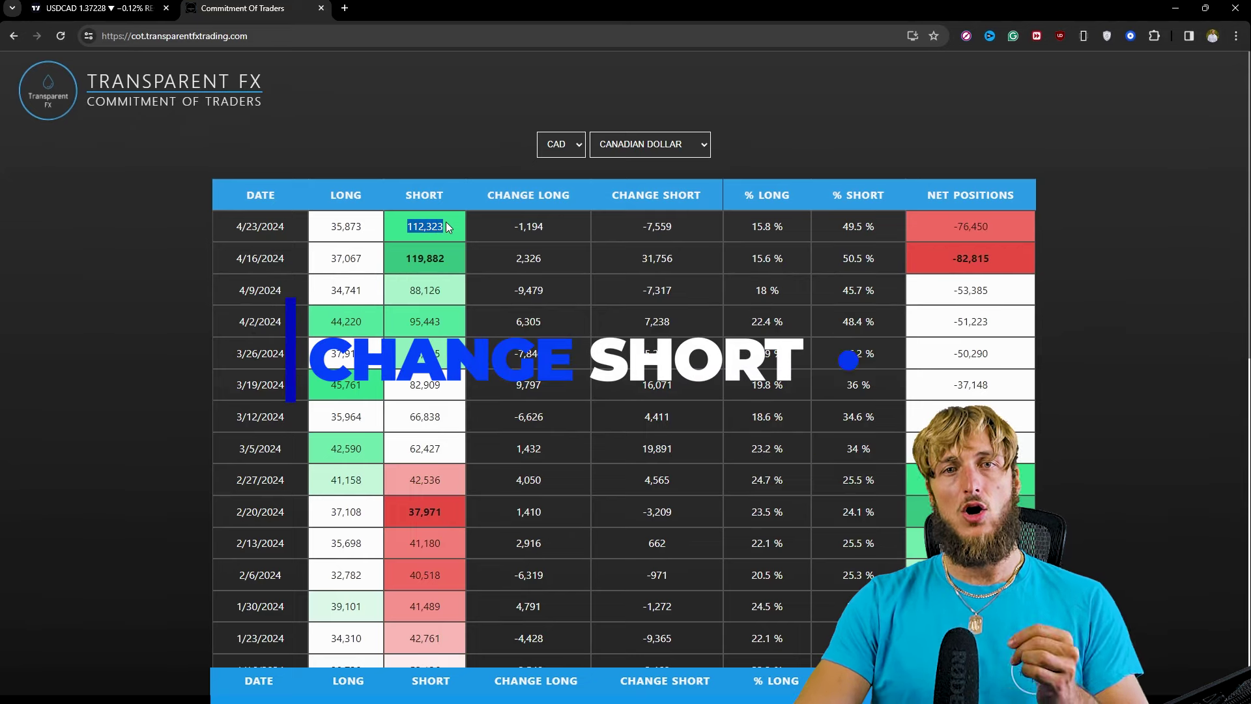
left_click(437, 116)
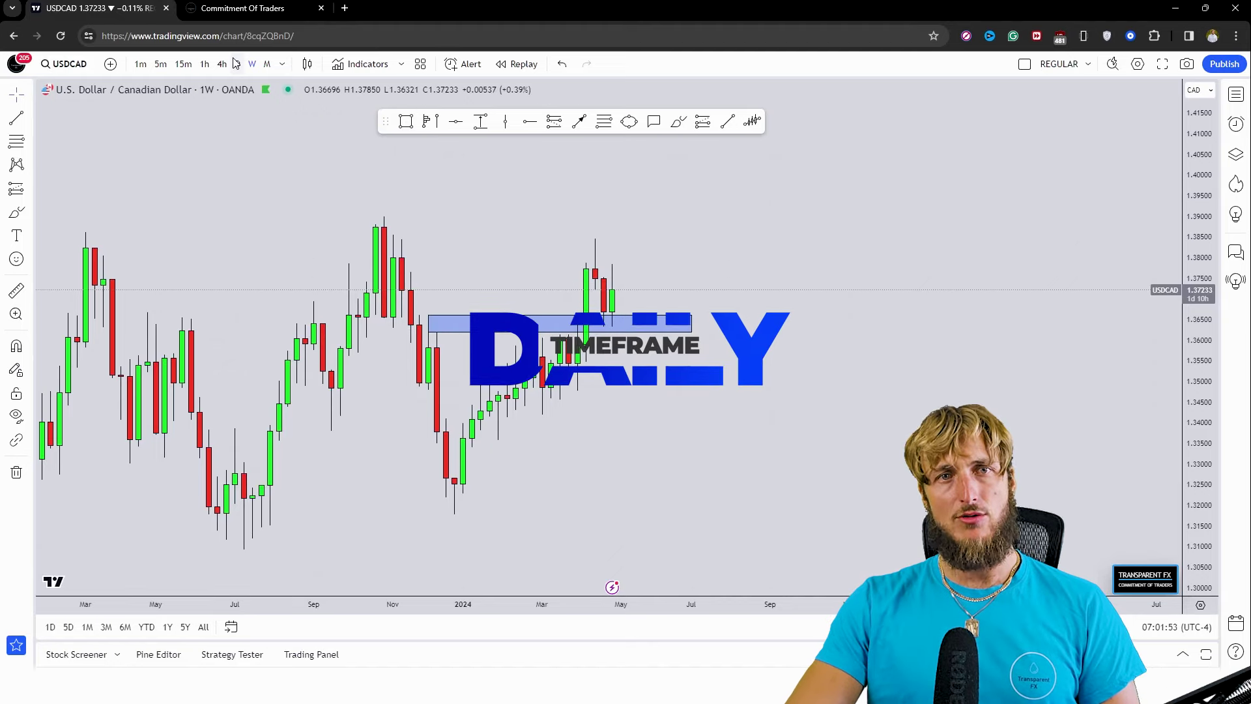
Switch USDCAD to the daily timeframe and bring the late-April candles into view
left_click(236, 63)
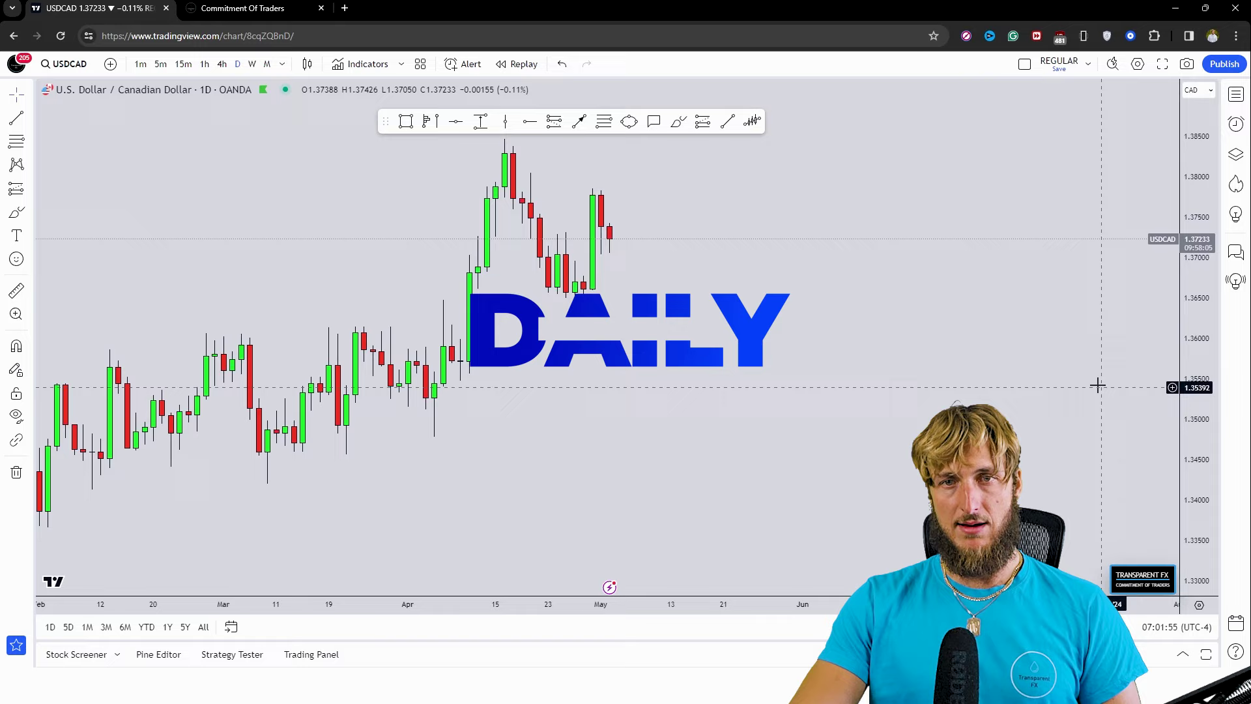
left_click_drag(709, 406, 726, 464)
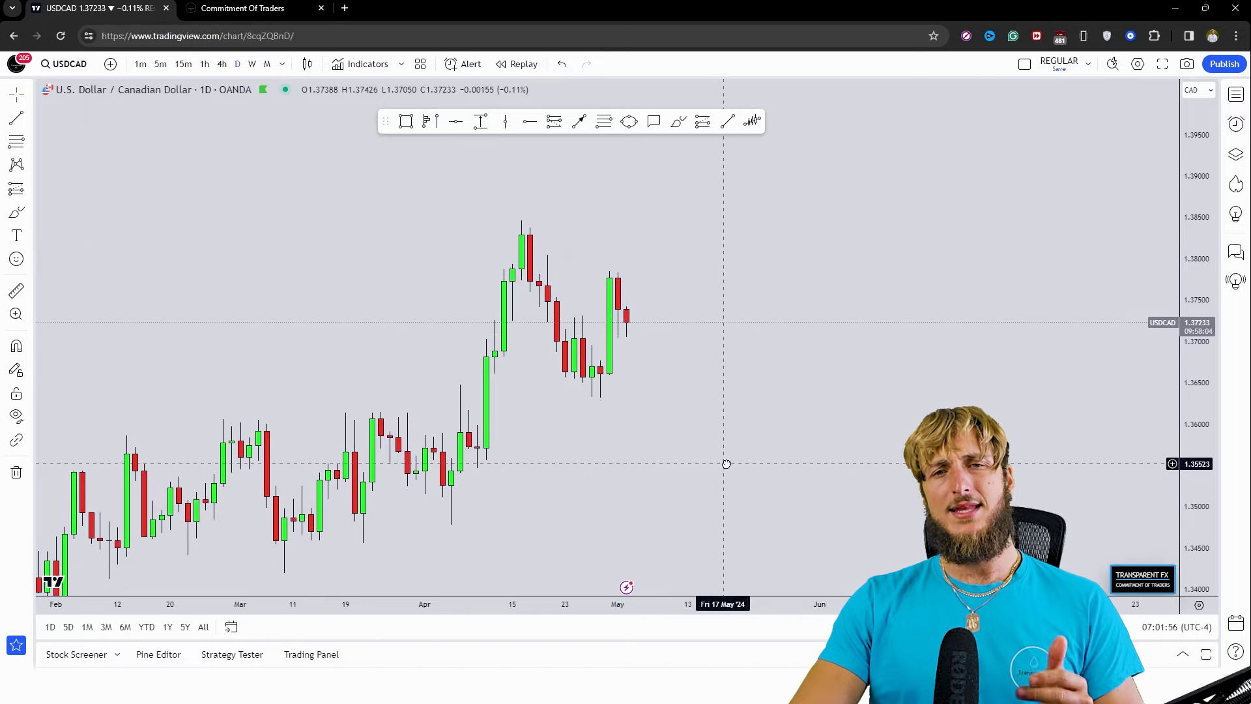
left_click(678, 123)
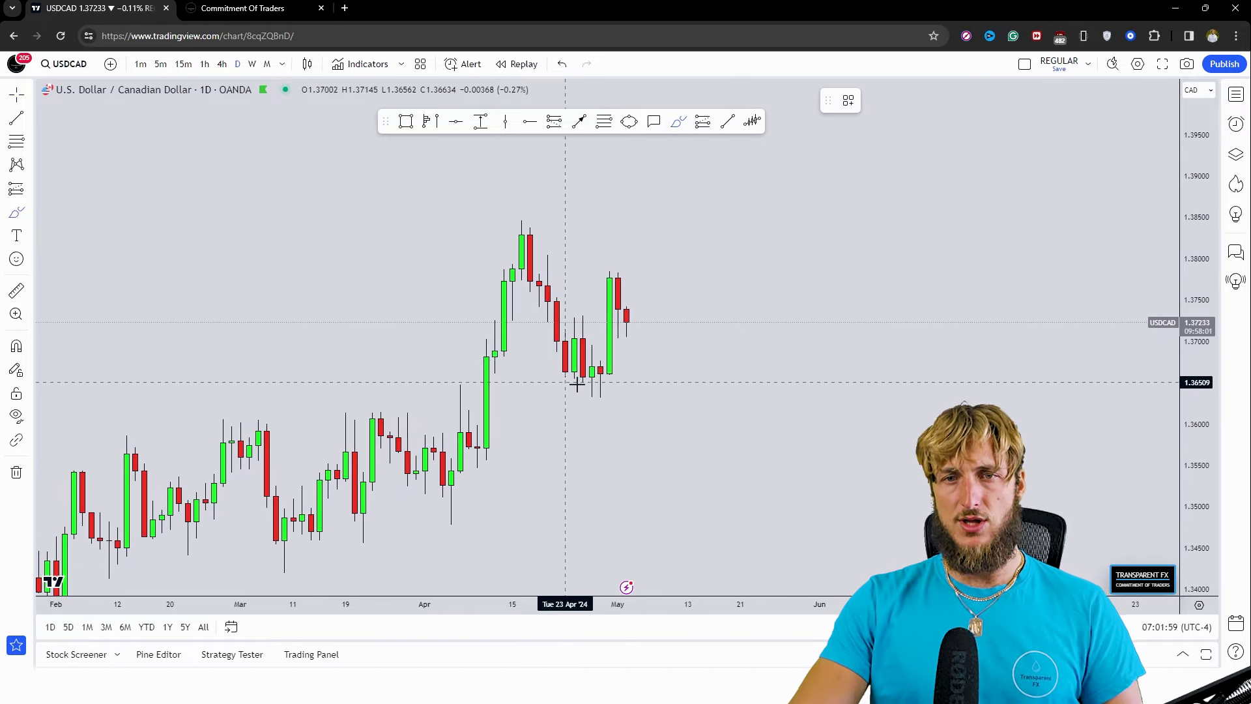
mouse_move(576, 385)
left_mouse_down()
mouse_move(559, 366)
mouse_move(601, 377)
mouse_move(598, 391)
mouse_move(626, 250)
left_mouse_up()
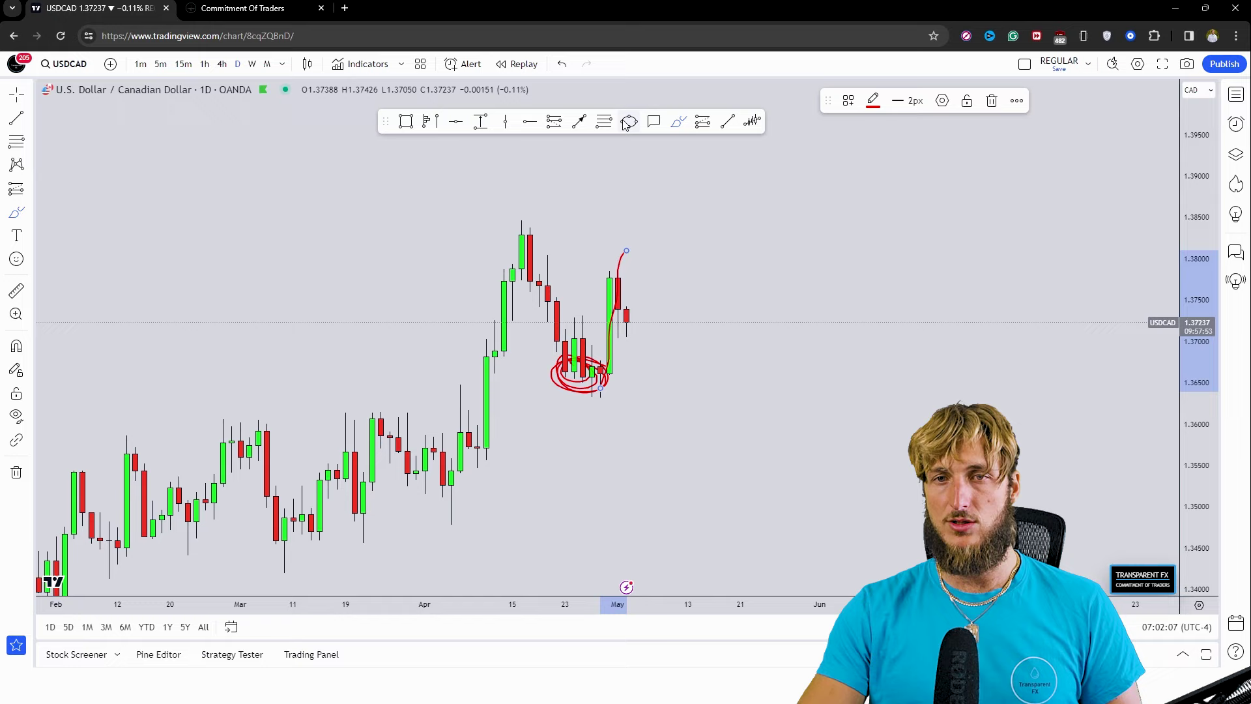
left_click(556, 66)
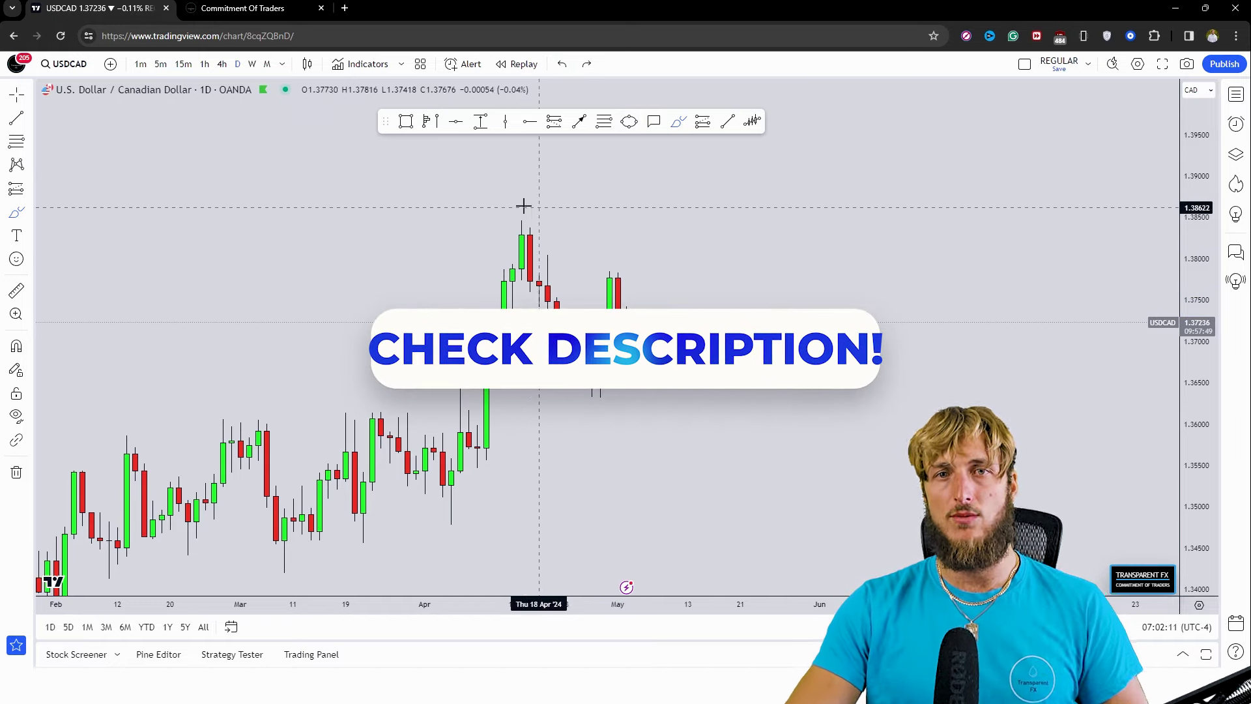
Draw a blue zone near 1.370 across the late-April candles and circle the low candle in red
left_click(406, 122)
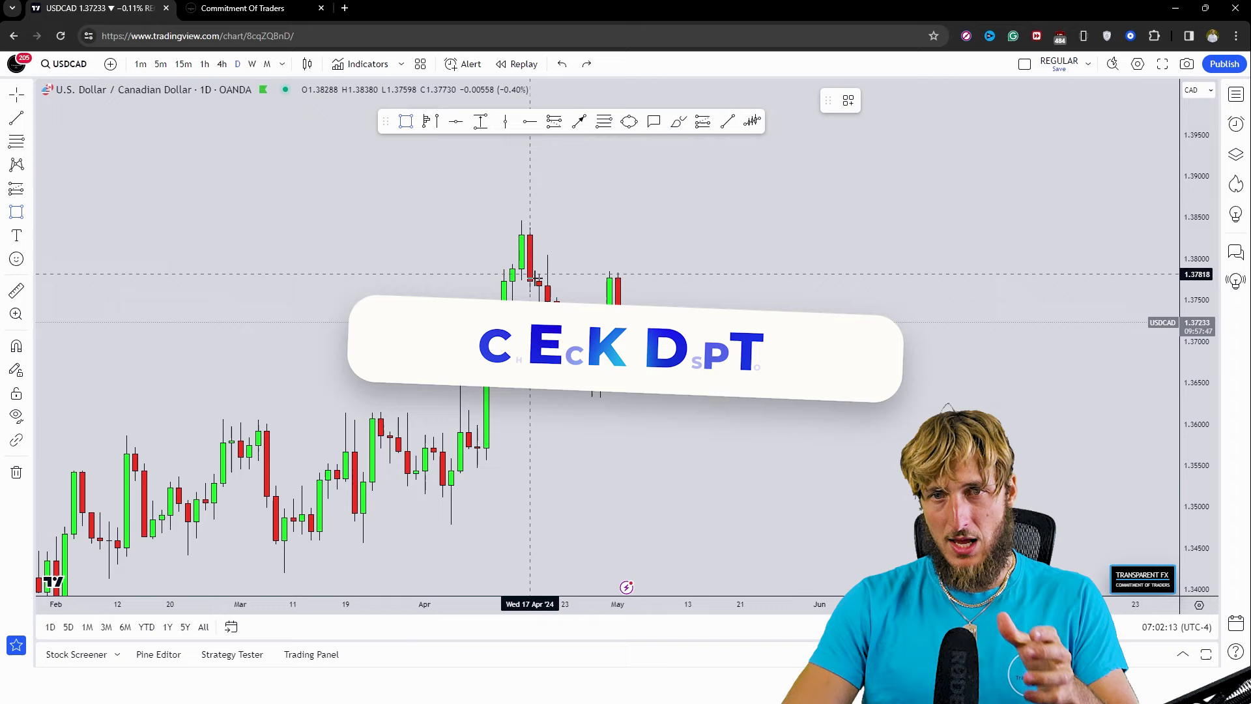
left_click_drag(573, 326, 714, 347)
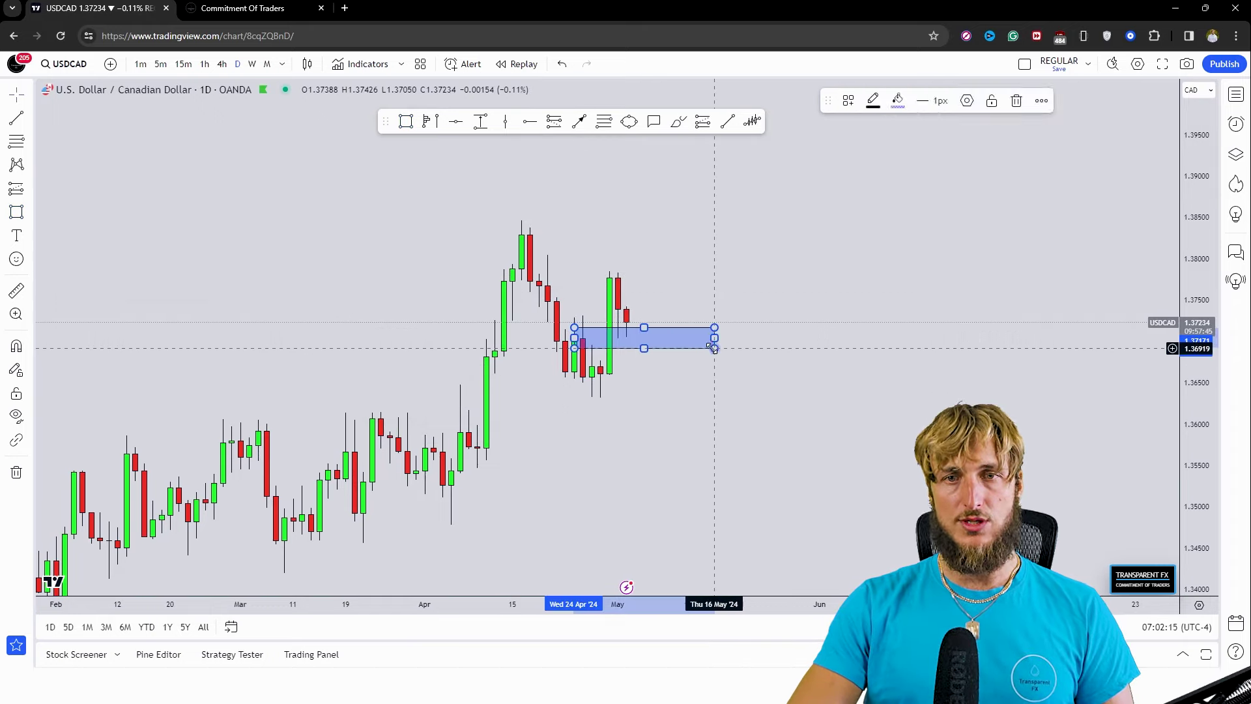
left_click(712, 234)
left_click(679, 124)
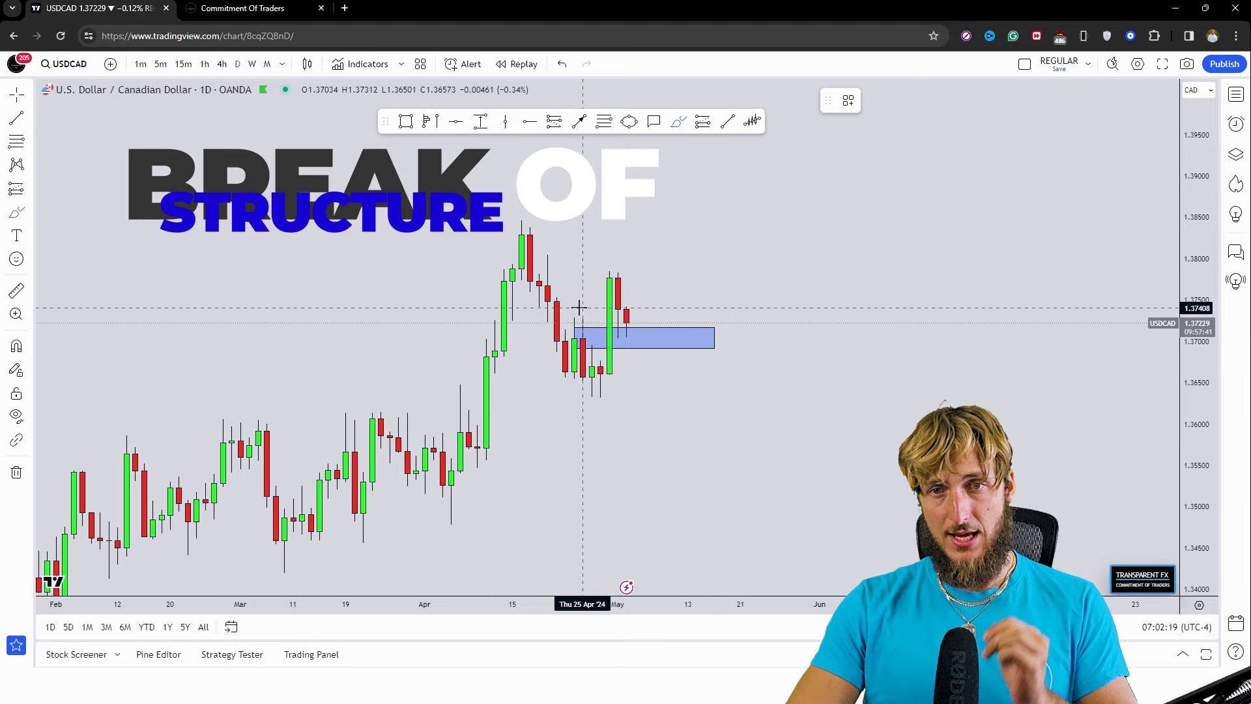
mouse_move(579, 325)
left_mouse_down()
mouse_move(602, 343)
mouse_move(590, 347)
mouse_move(600, 385)
left_mouse_up()
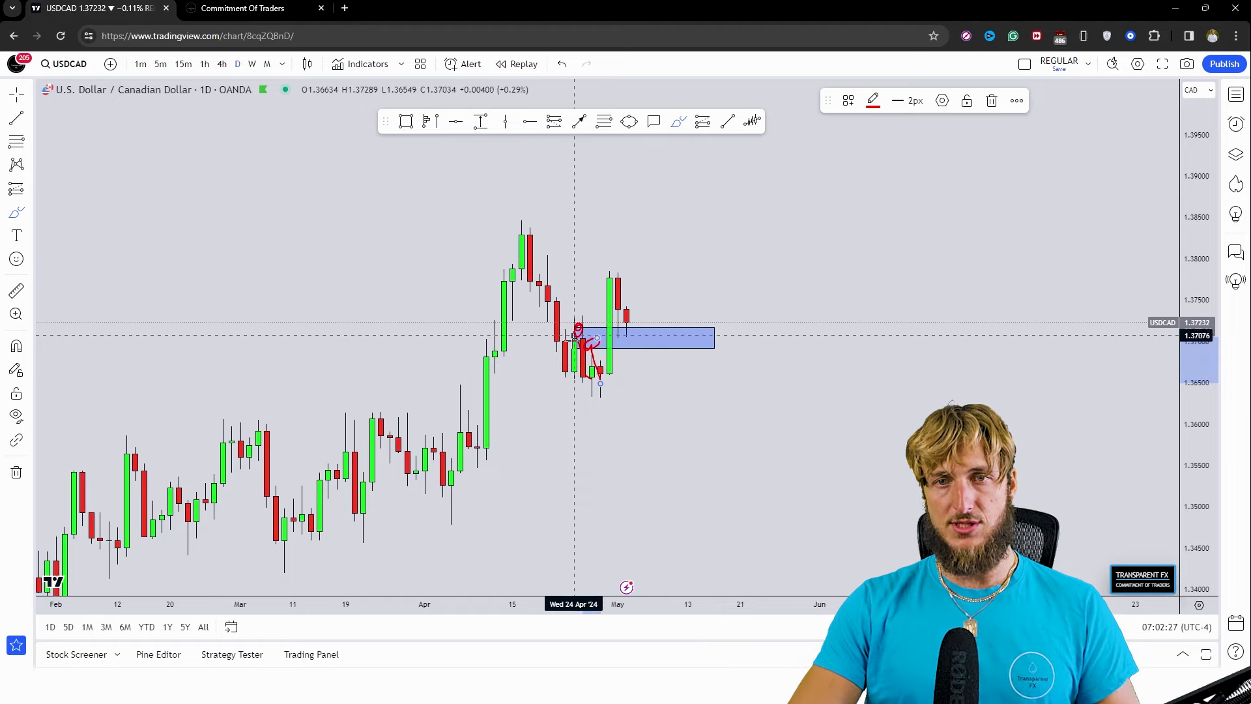
Remove the trial red marks on the zone and the red rising path
left_click_drag(641, 332, 644, 348)
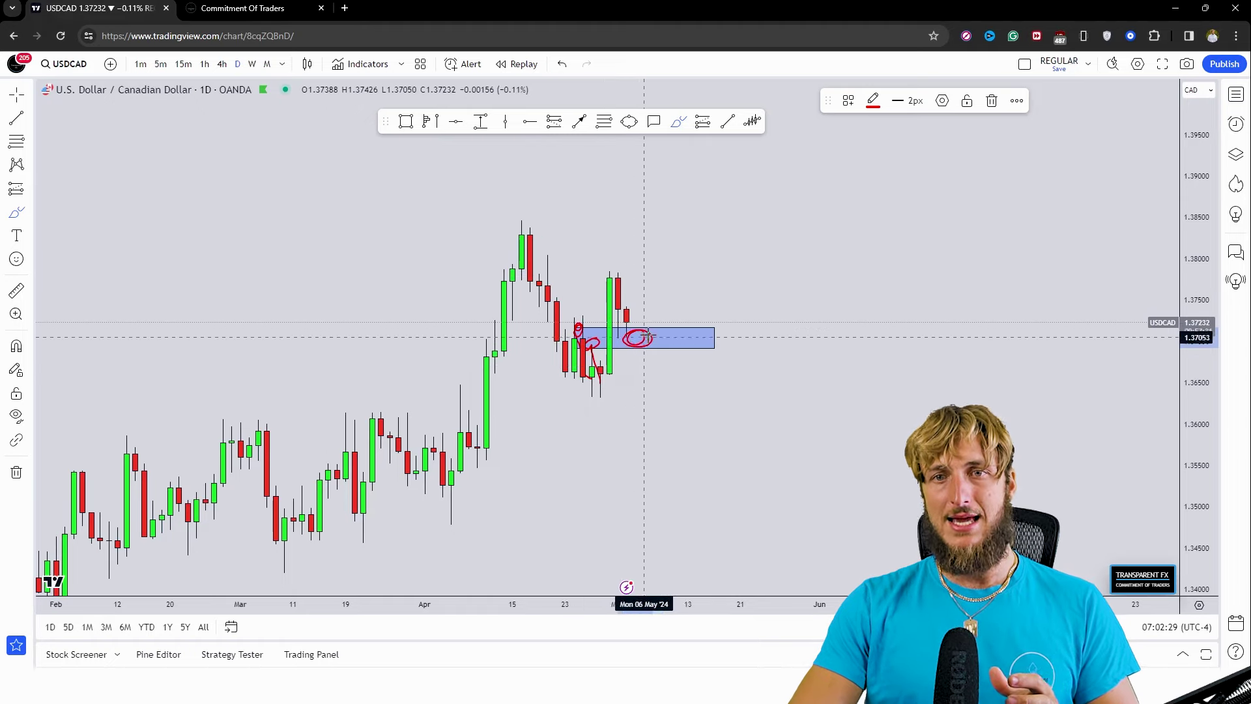
left_click(564, 63)
left_click(564, 63)
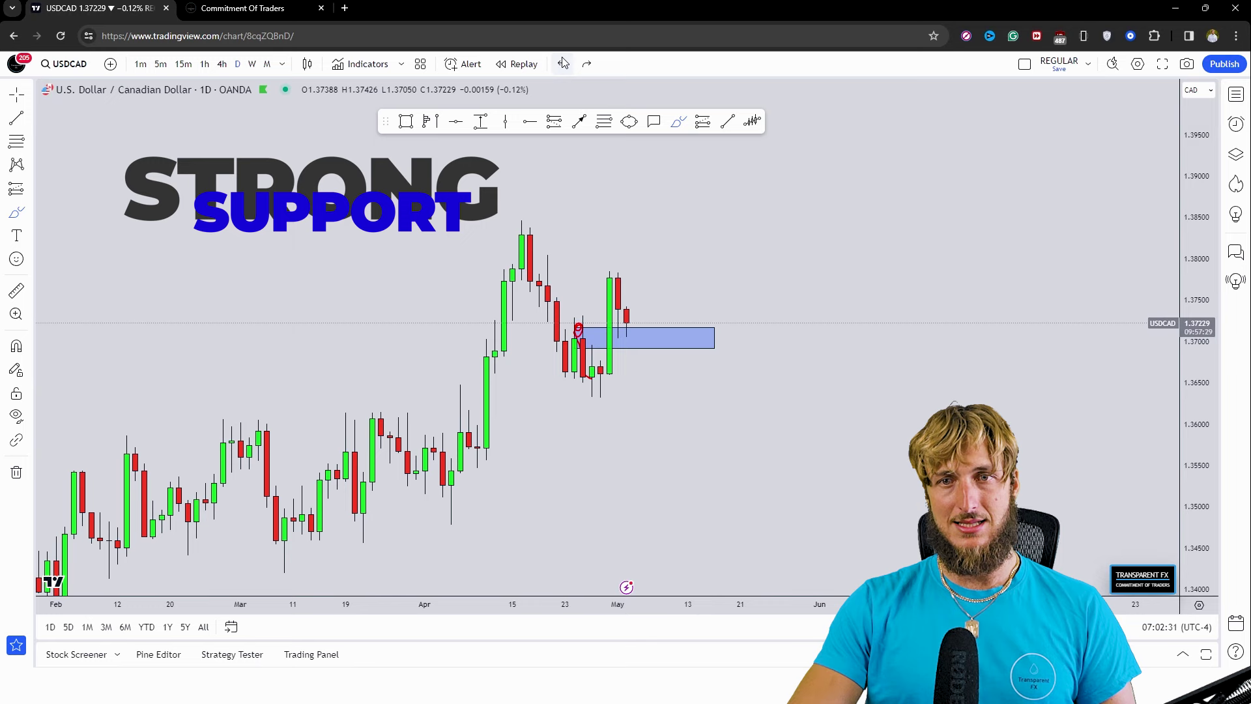
left_click_drag(635, 323, 685, 185)
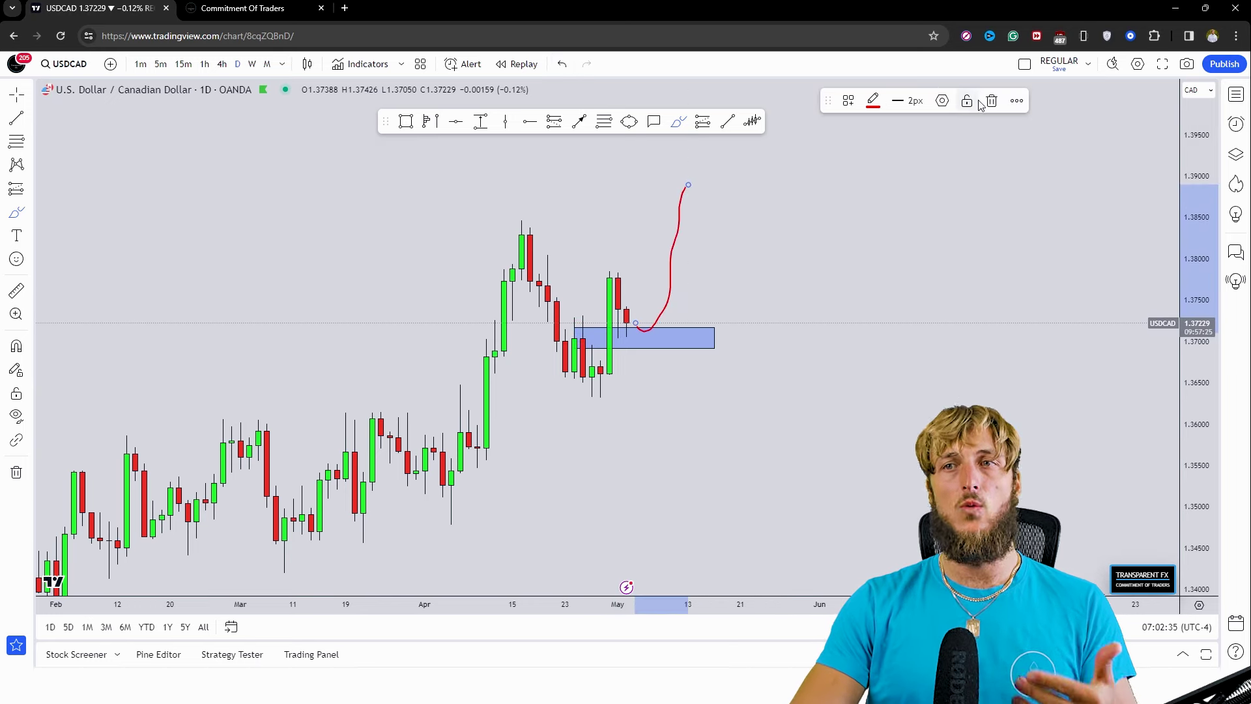
key("Delete")
Place an ellipse circle enlarged to cover the blue support zone
left_click(628, 121)
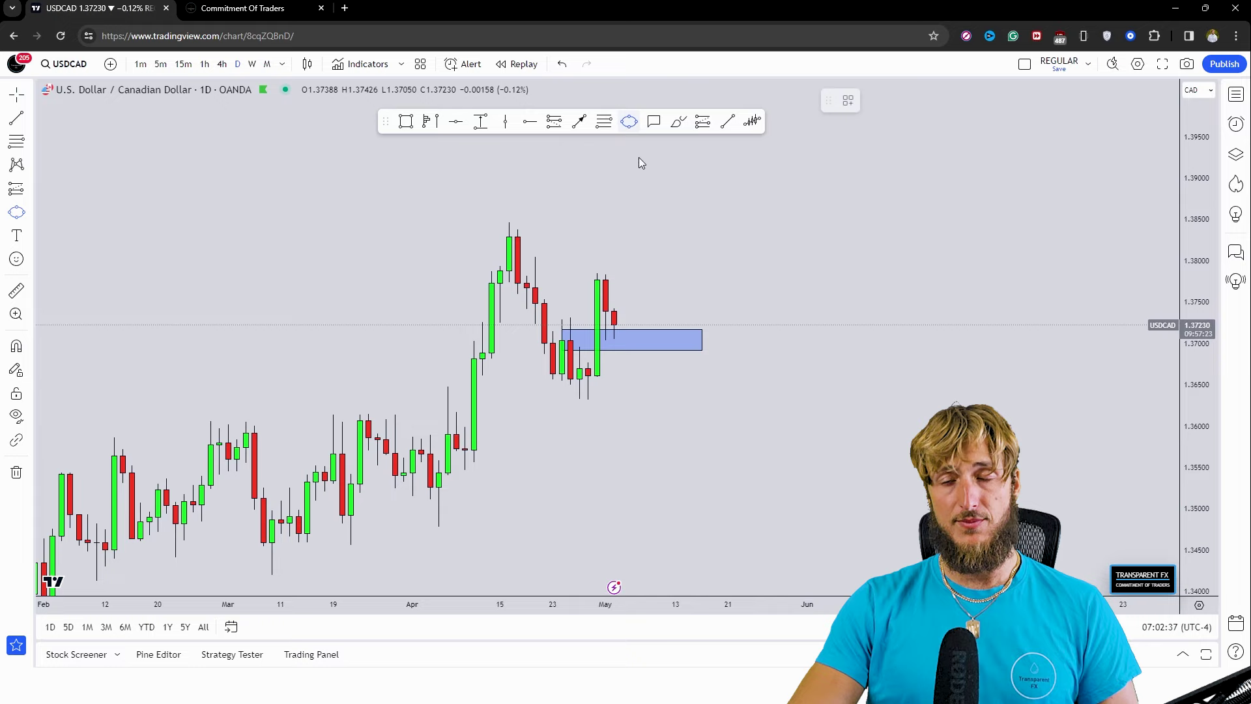
left_click(613, 321)
left_click(658, 357)
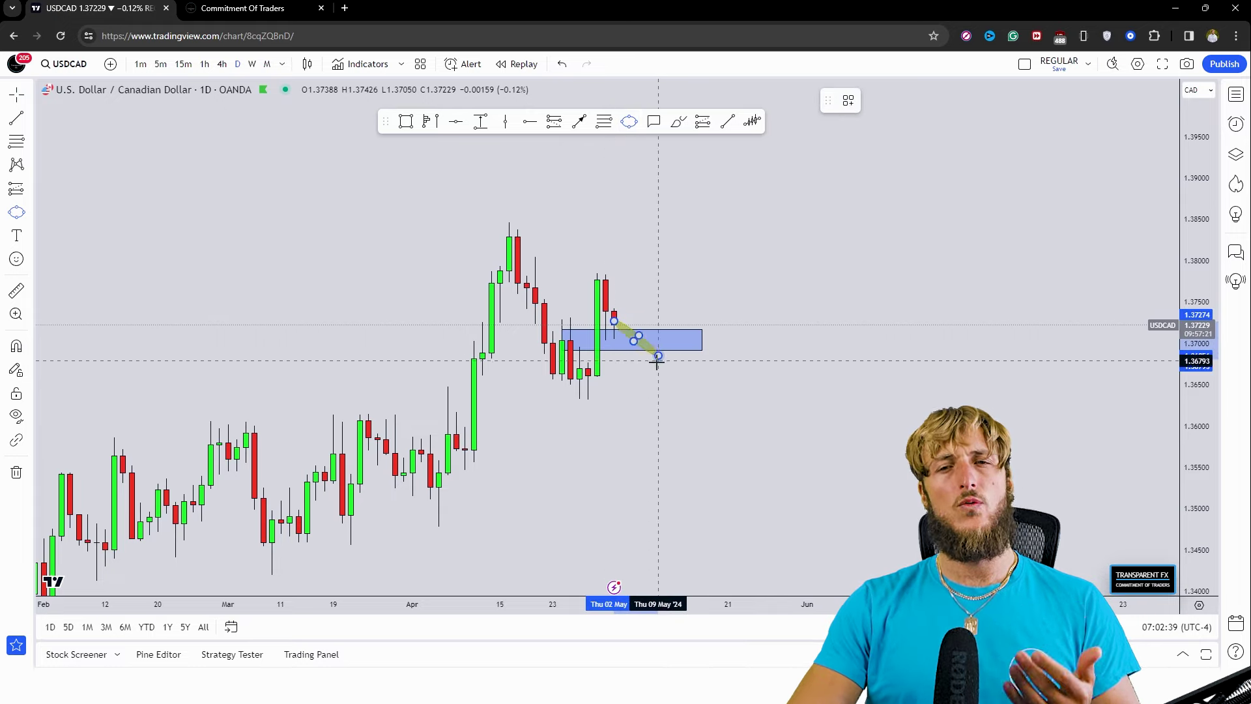
left_click(656, 391)
left_click_drag(658, 355, 667, 370)
left_click(662, 326)
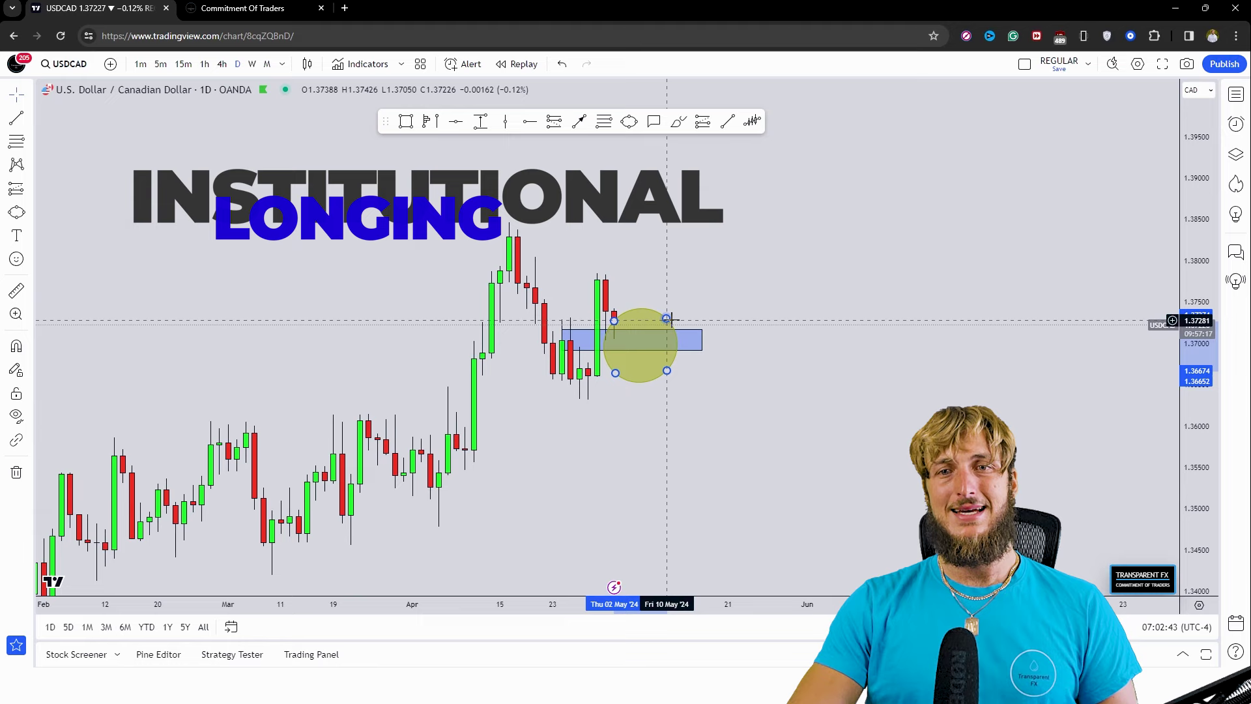
Leave room on the right, scribble red price action inside the zone, and undo the rising curve
left_click_drag(719, 264, 690, 249)
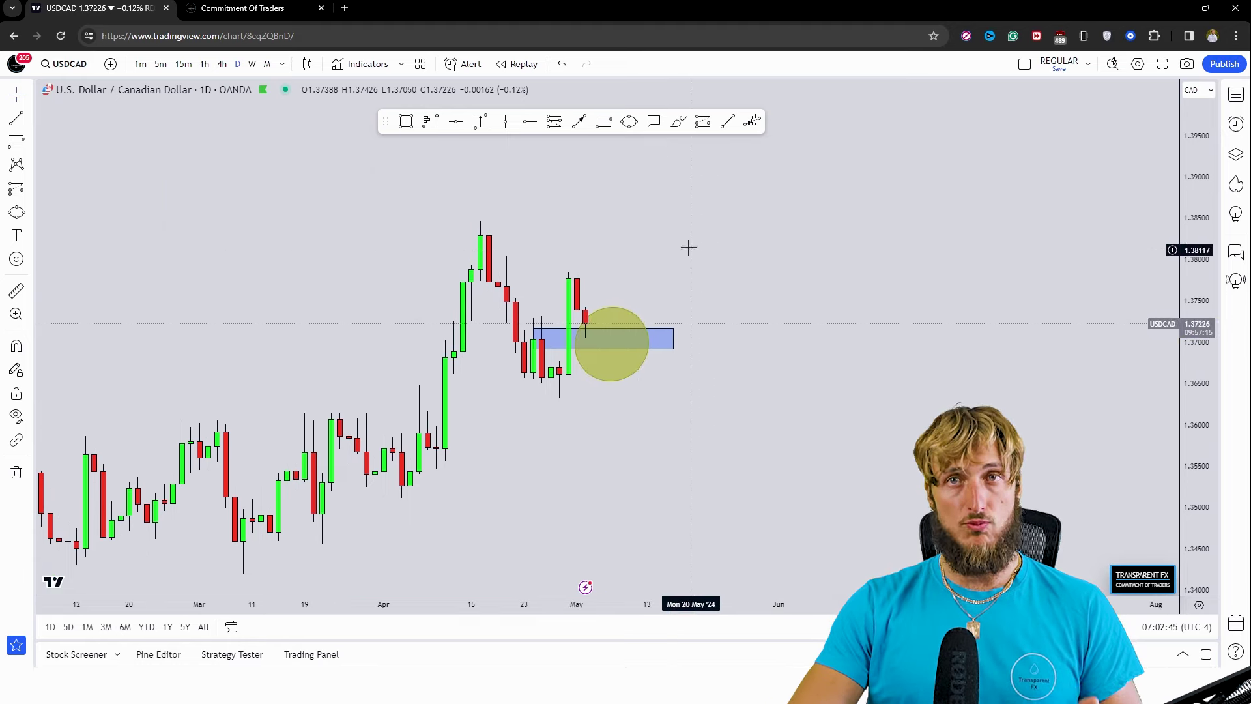
left_click_drag(595, 337, 620, 343)
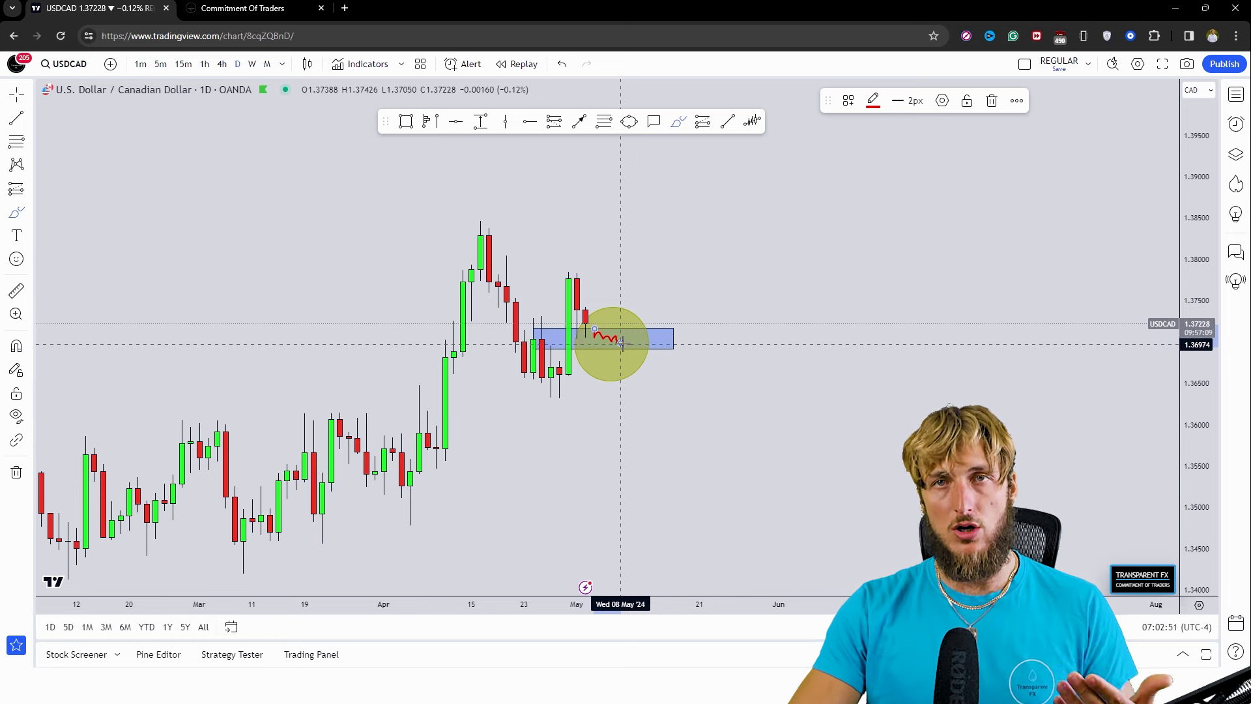
left_click_drag(620, 343, 621, 342)
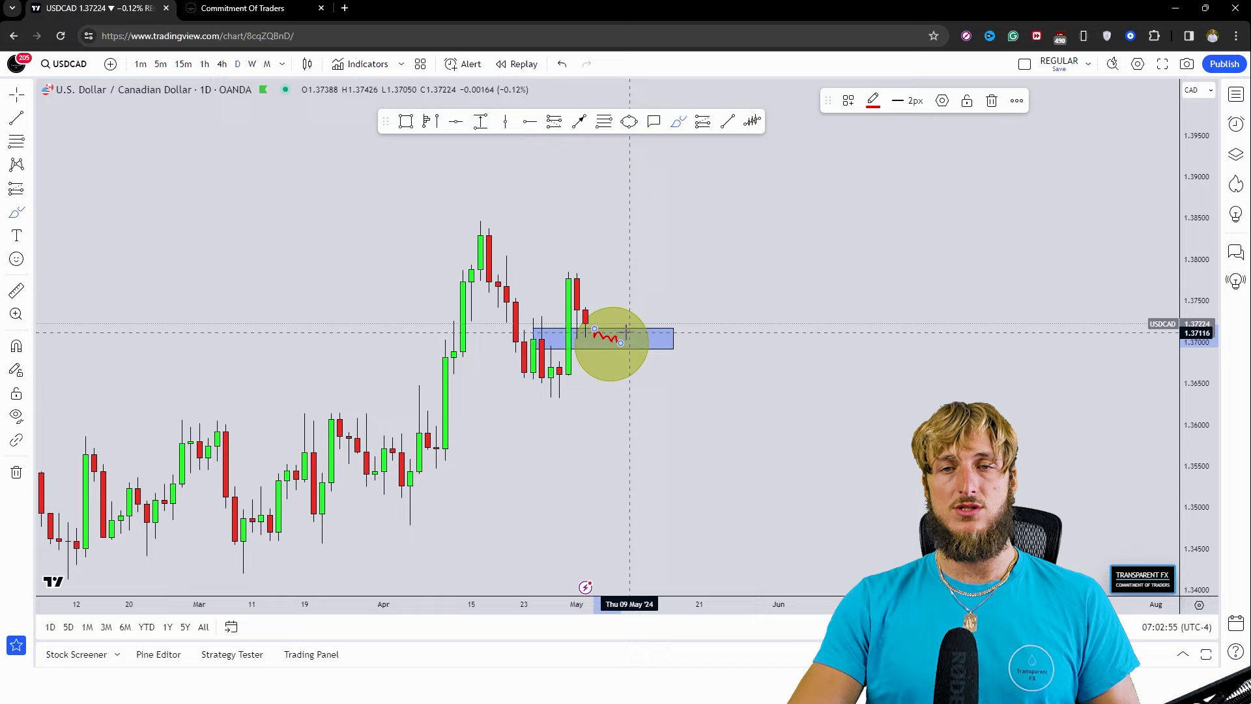
left_click_drag(630, 331, 647, 194)
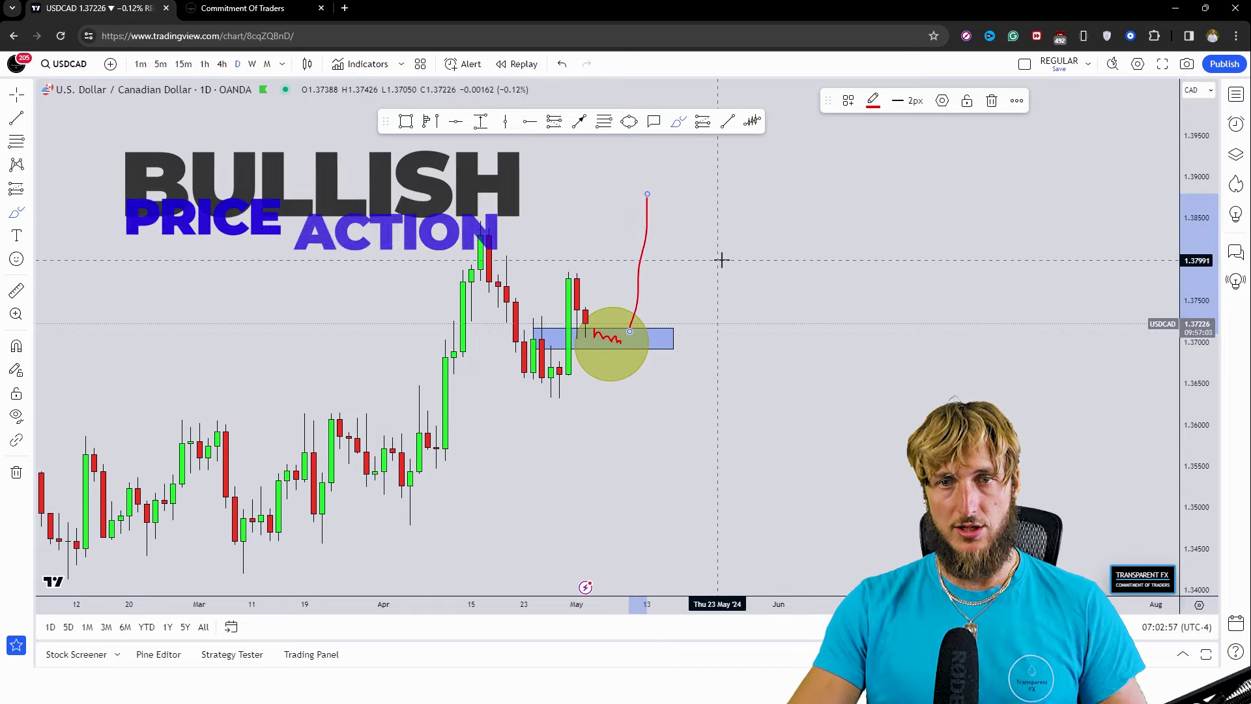
left_click(563, 65)
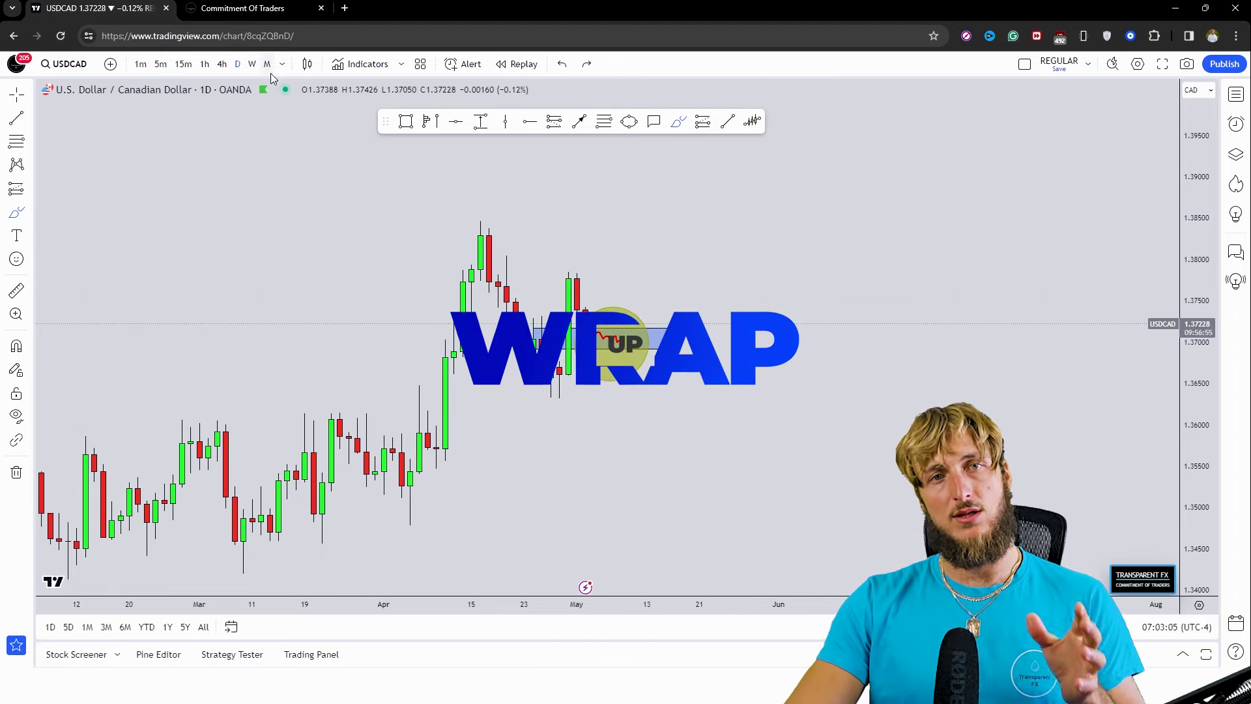
left_click(244, 9)
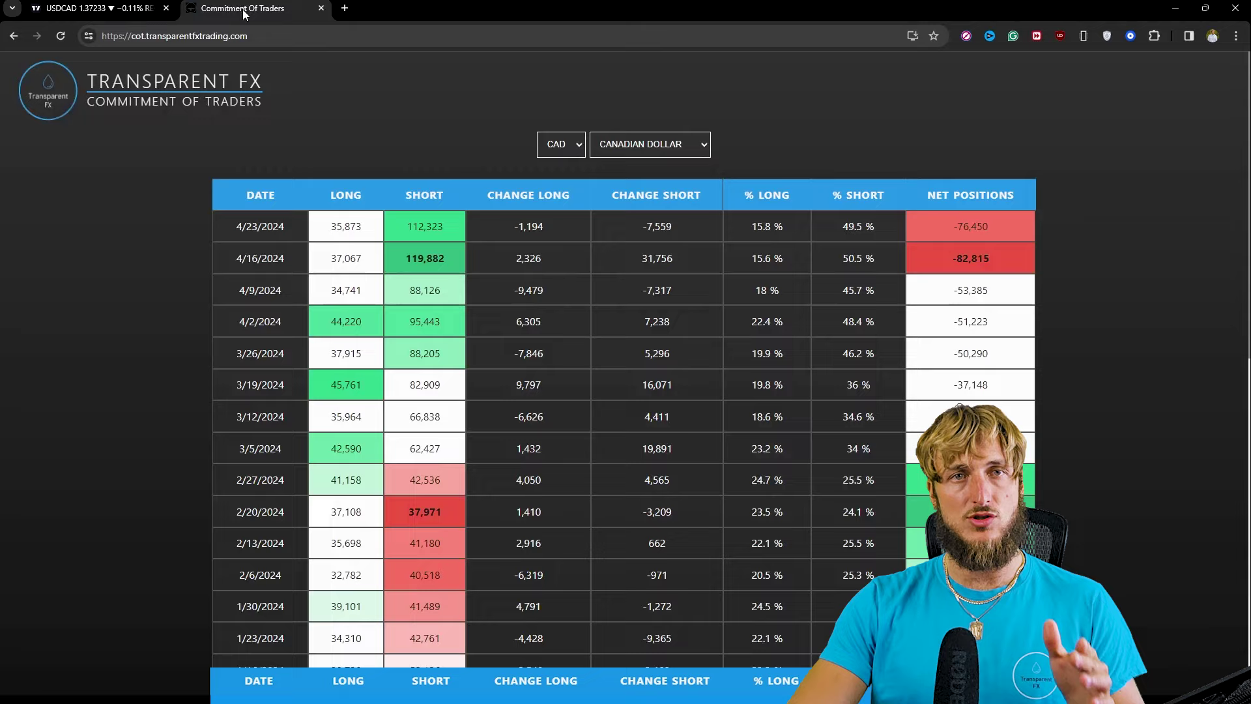
key("ctrl+1")
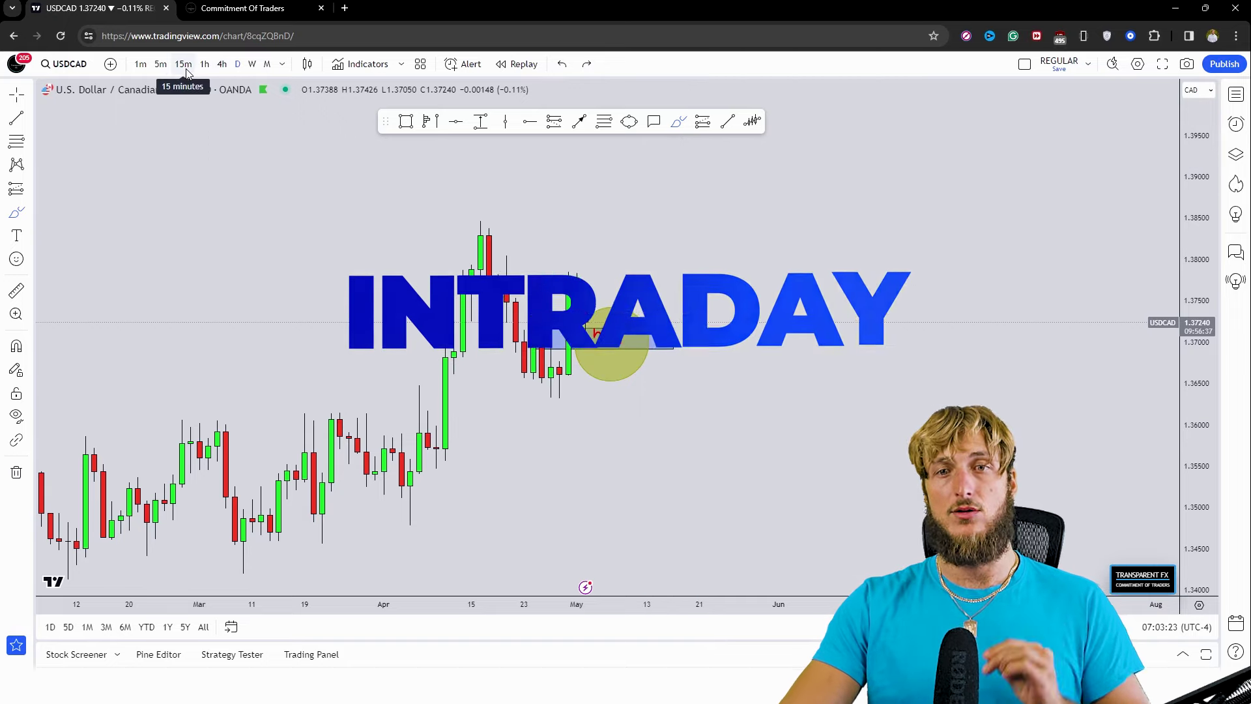
Brush a red bullish path rising upward from the blue zone on the daily USDCAD chart
left_click(578, 121)
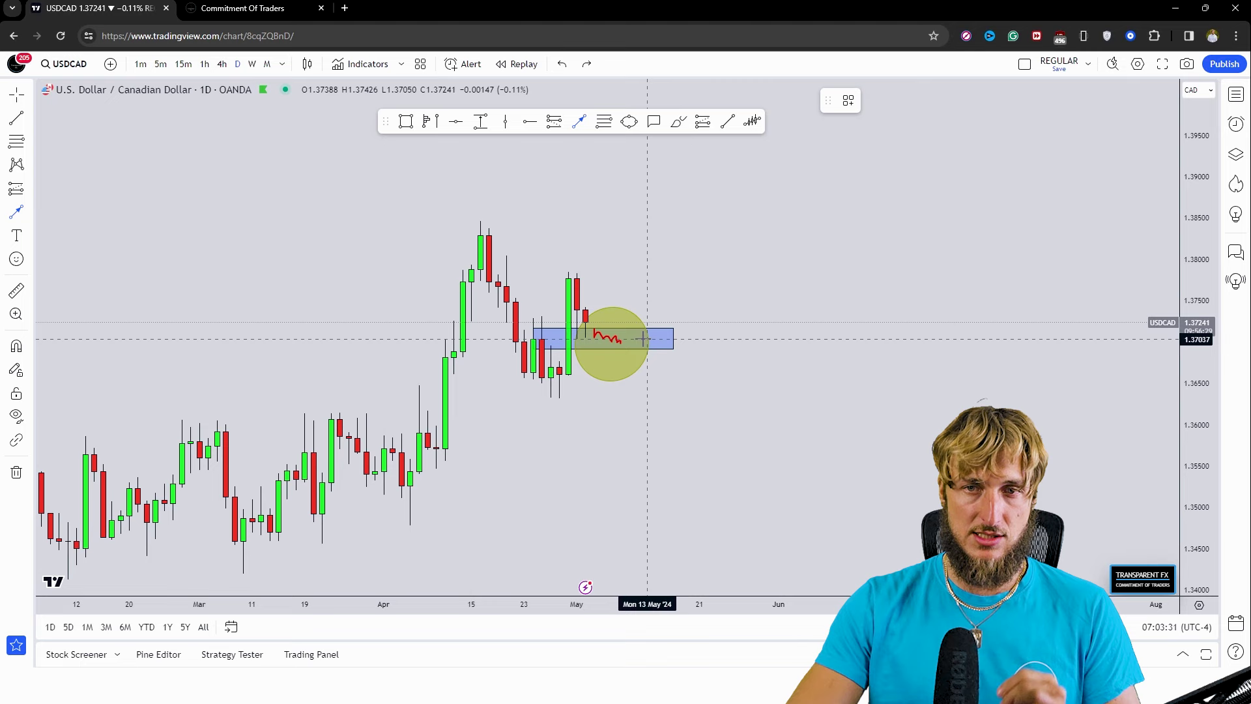
left_click_drag(644, 339, 663, 211)
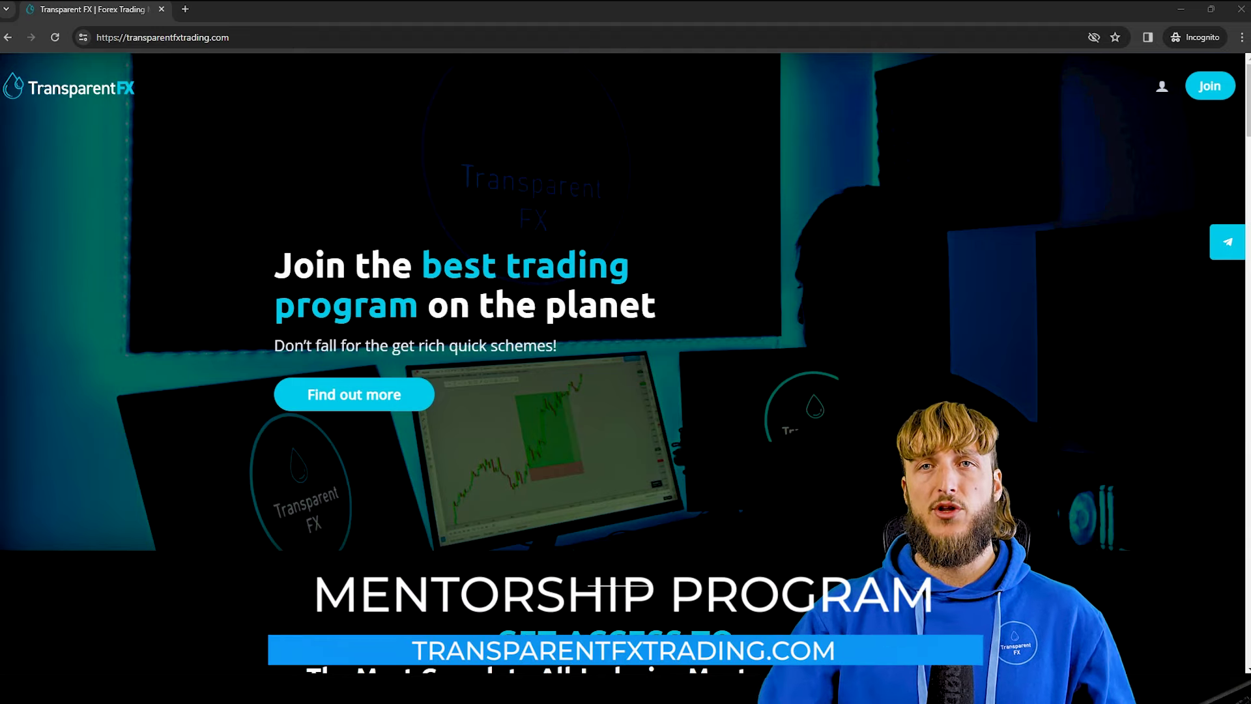
Scroll the Transparent FX homepage down to the 19GB+ Complete Trading Courses list
left_click_drag(229, 37, 150, 41)
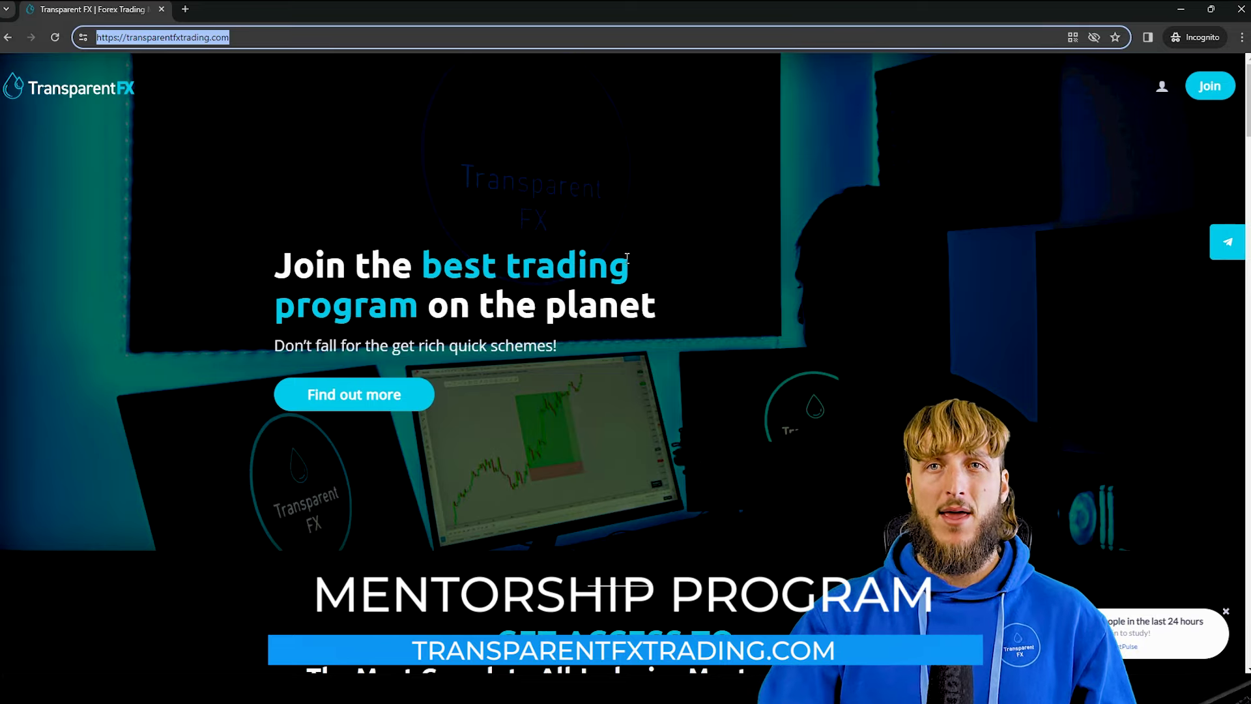
left_click(667, 237)
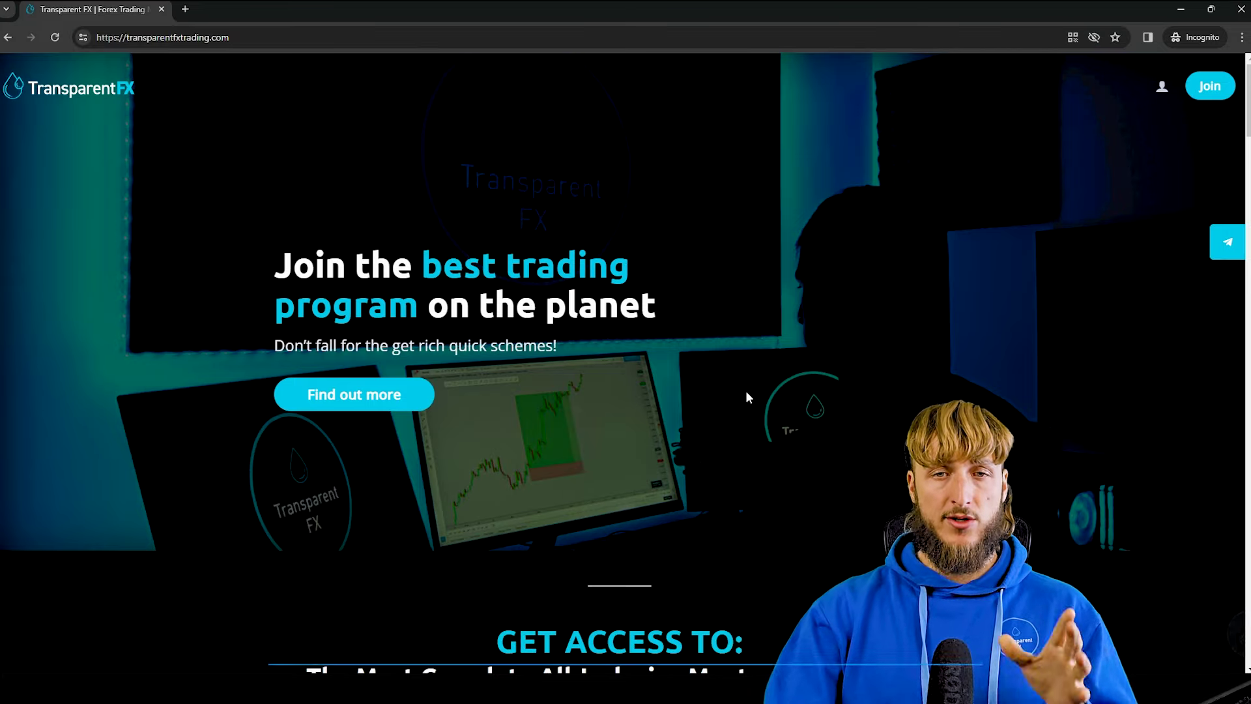
scroll(746, 391, "down", 7)
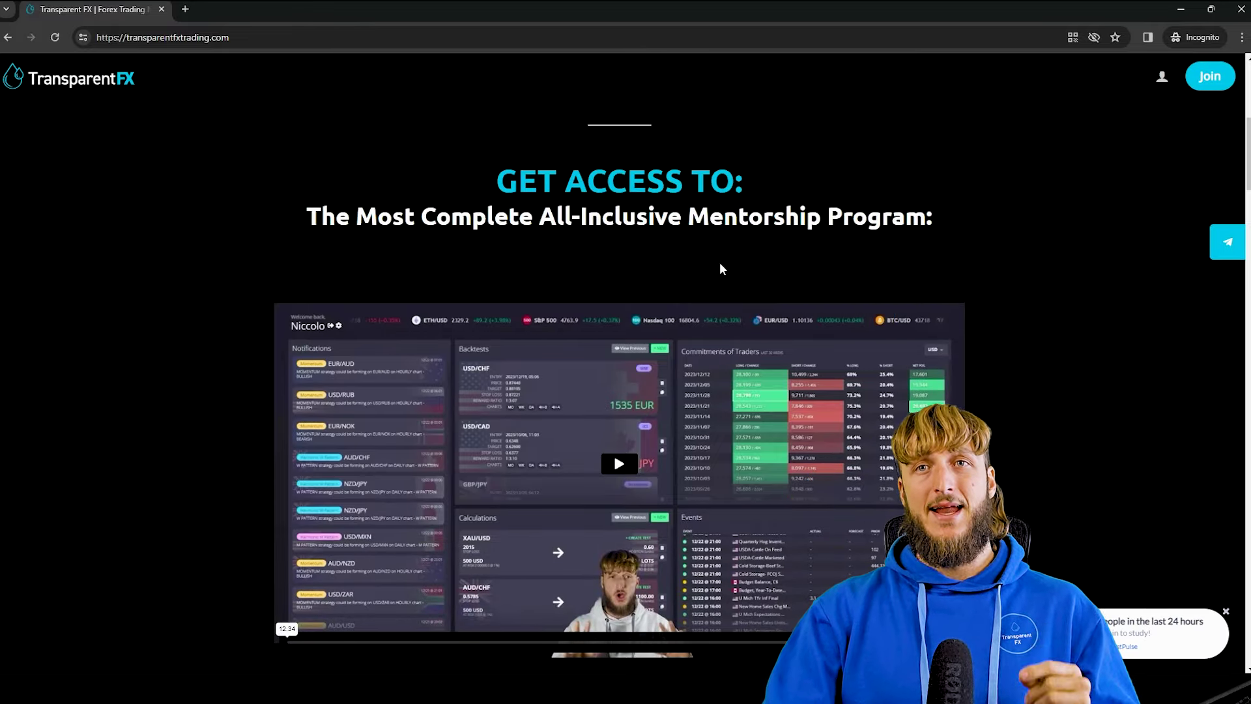
scroll(773, 245, "down", 1)
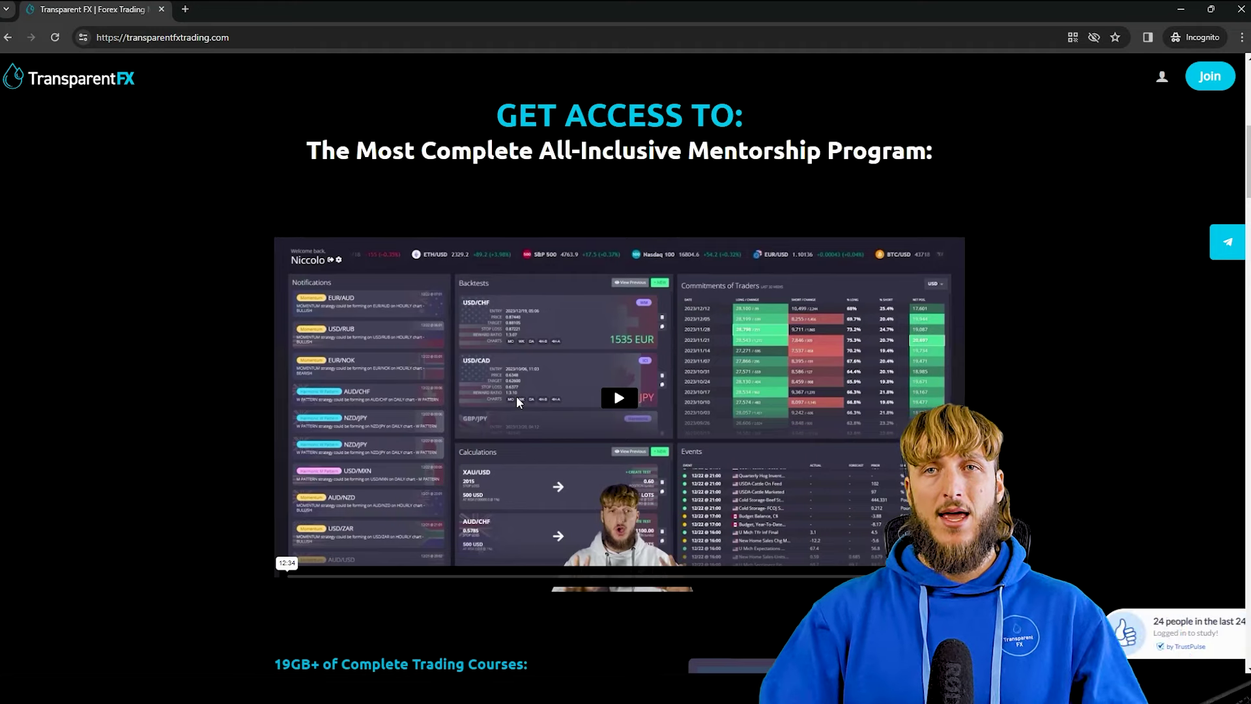
scroll(529, 388, "down", 2)
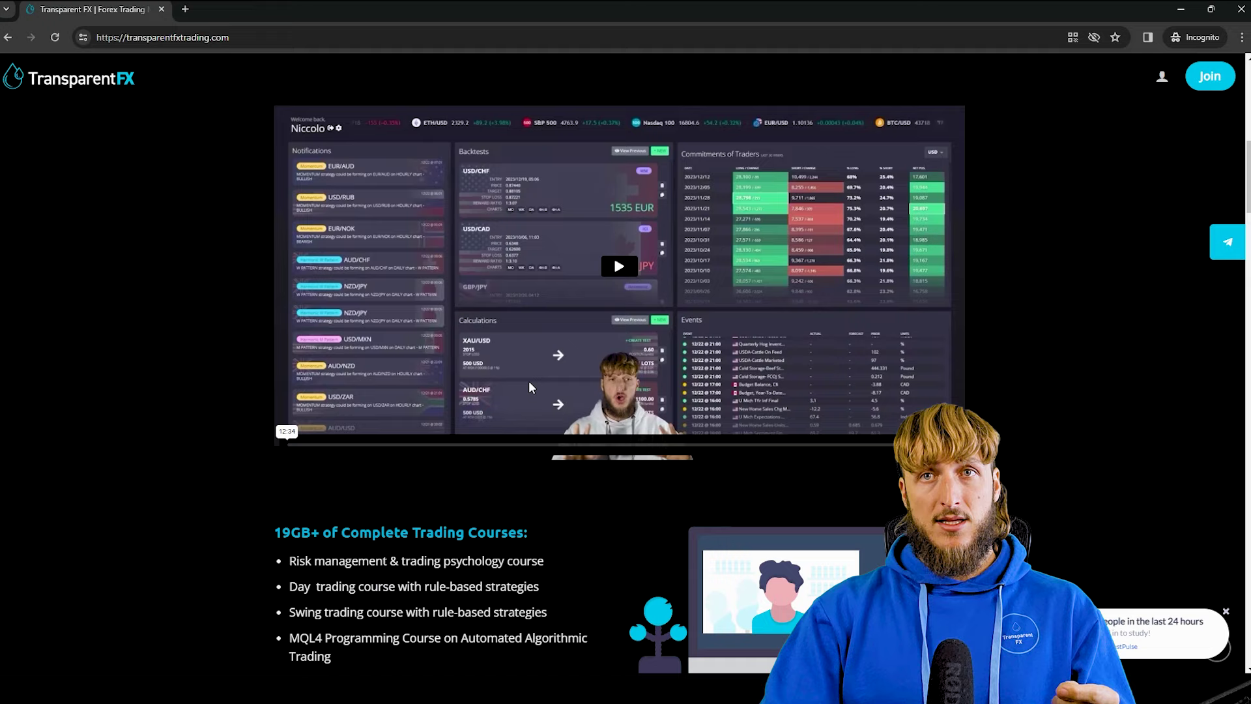
scroll(530, 385, "down", 3)
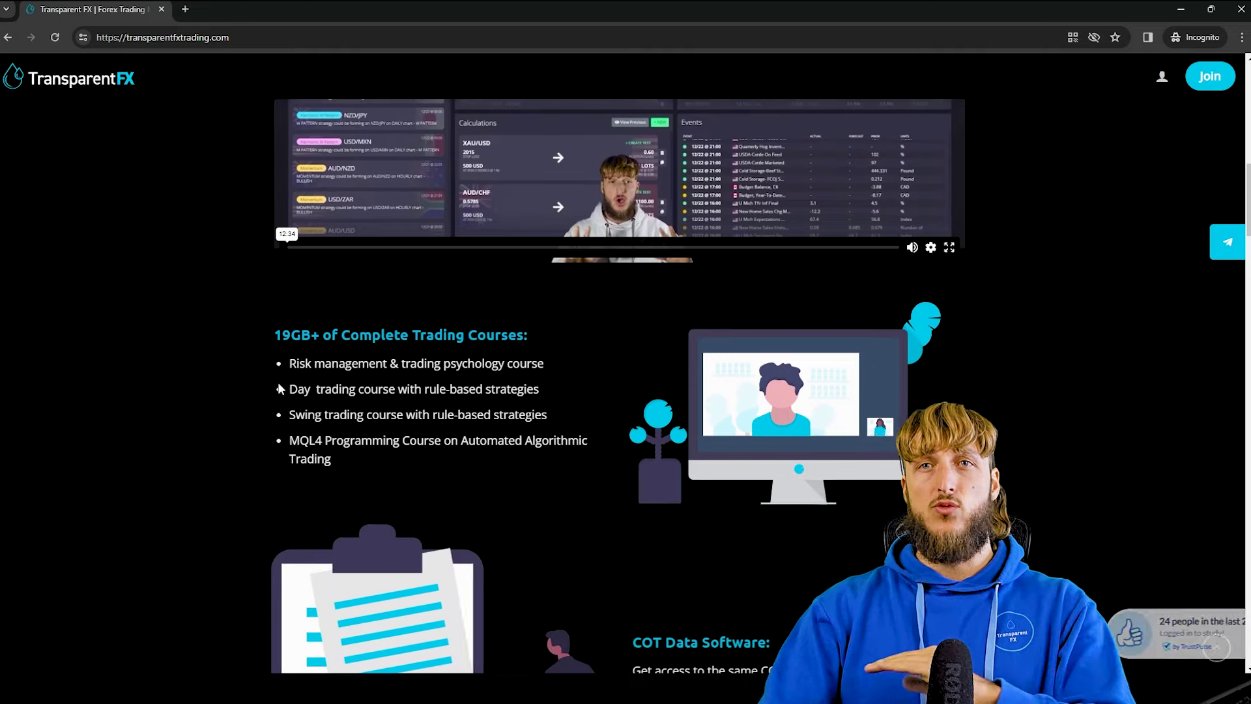
scroll(462, 389, "down", 2)
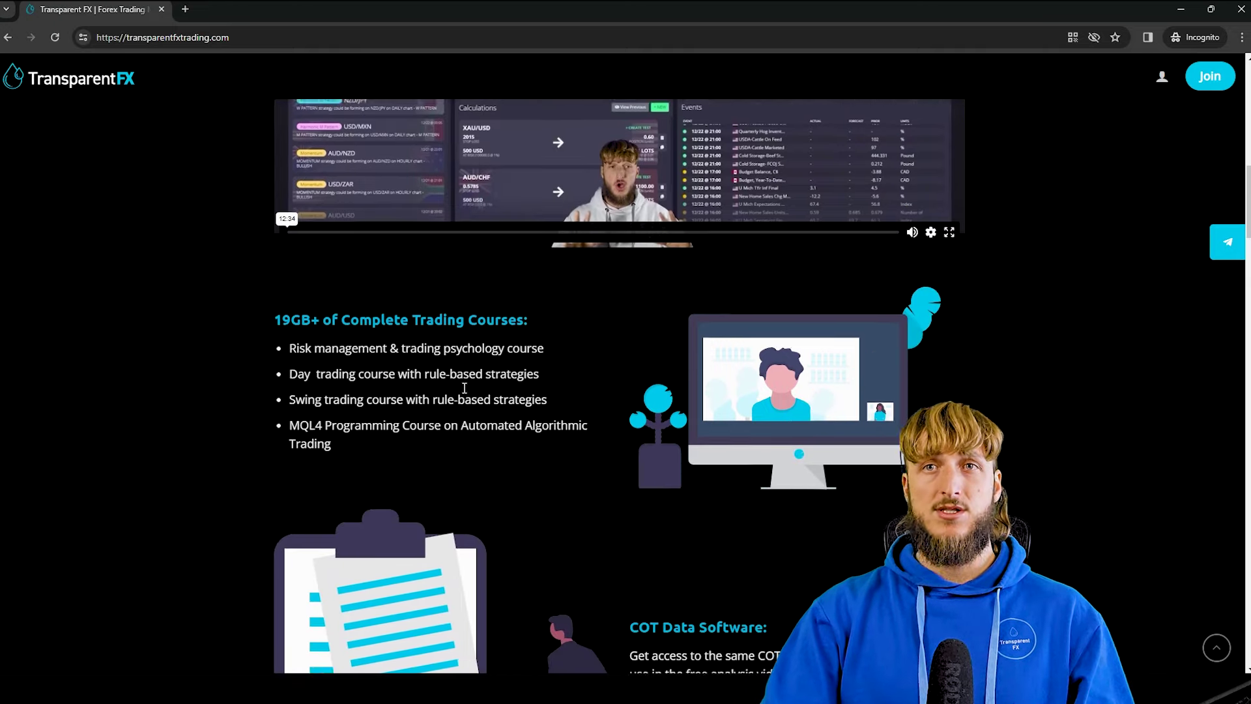
Scroll past COT Data Software, Trading Station, Mentoring and testimonials, then back up
scroll(498, 396, "down", 1)
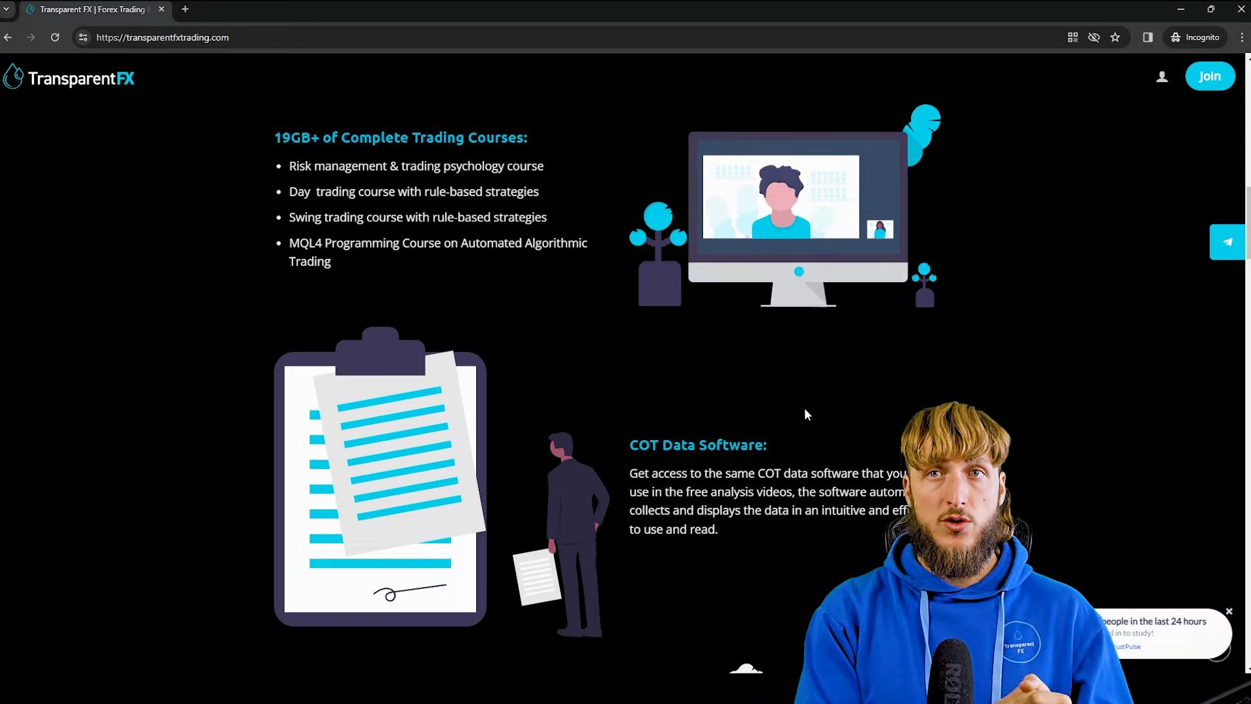
scroll(806, 414, "down", 4)
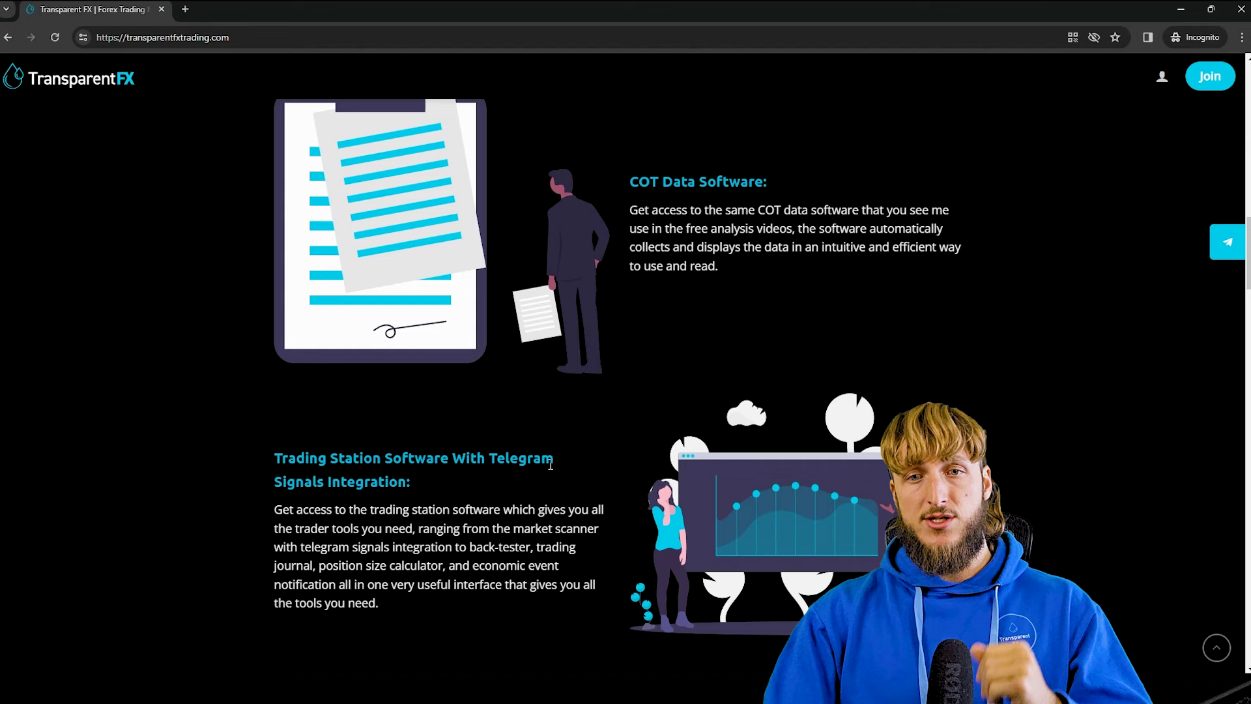
scroll(521, 470, "down", 1)
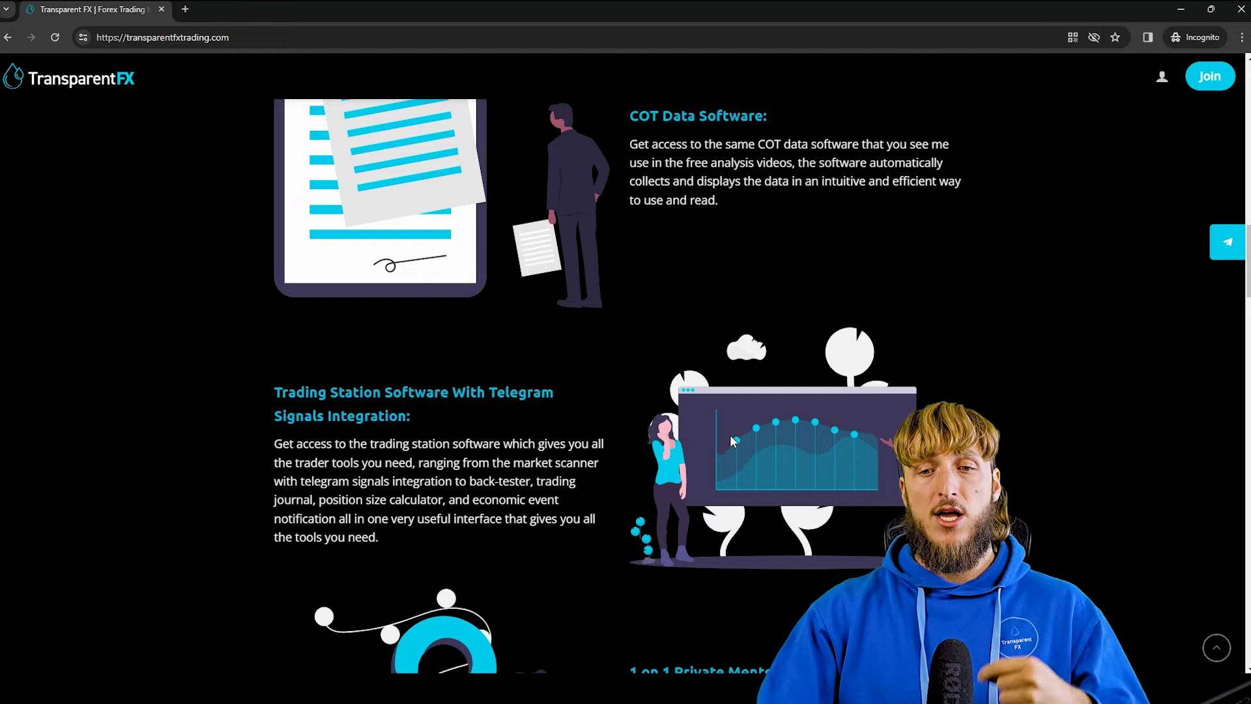
scroll(733, 436, "down", 2)
scroll(754, 435, "down", 1)
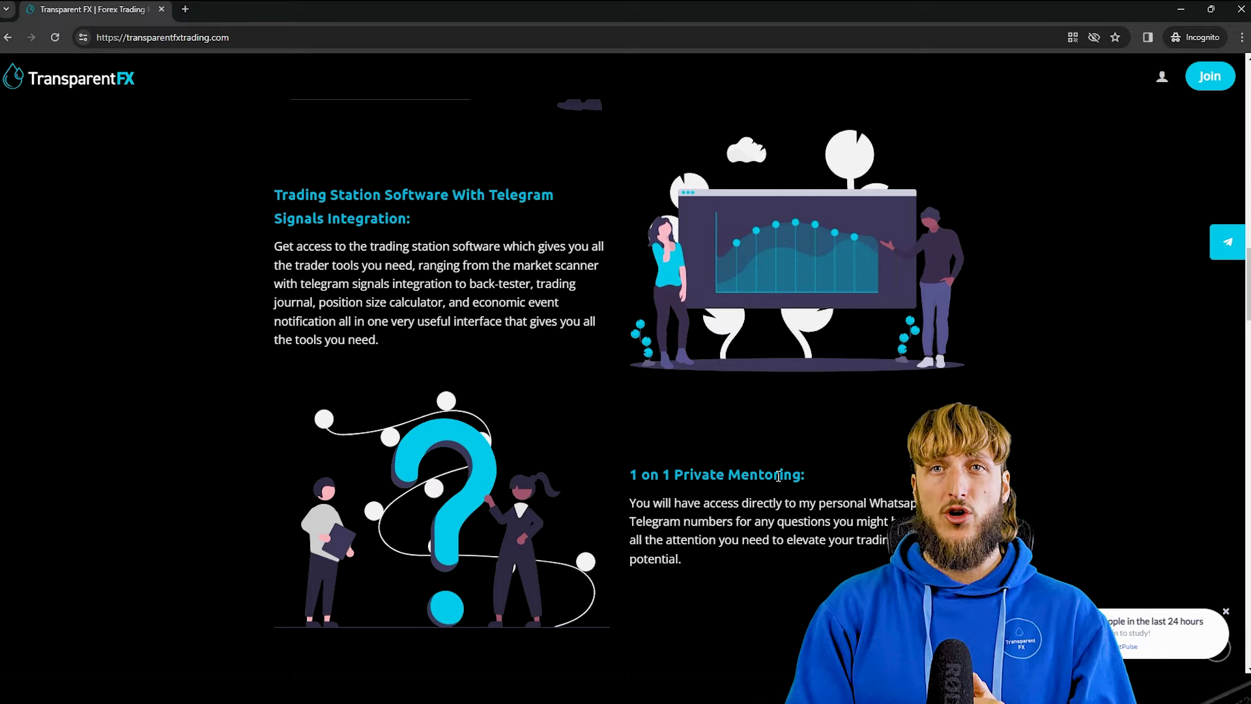
scroll(732, 456, "down", 3)
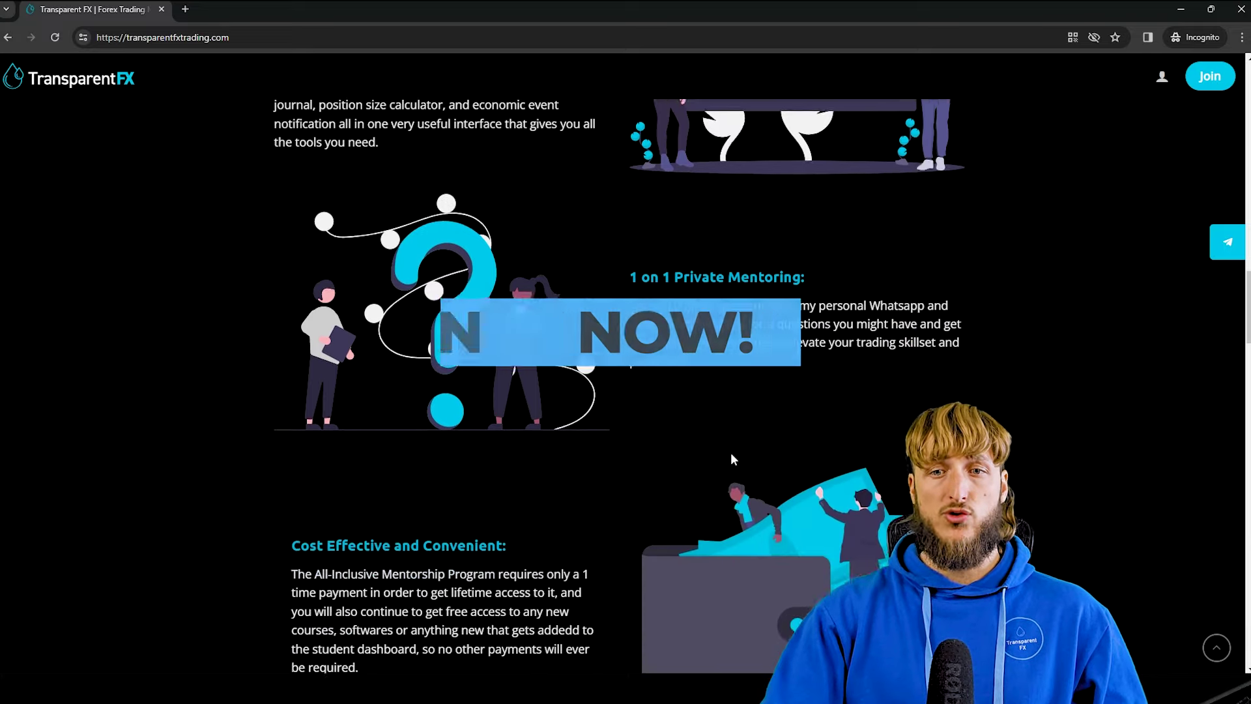
scroll(731, 455, "down", 9)
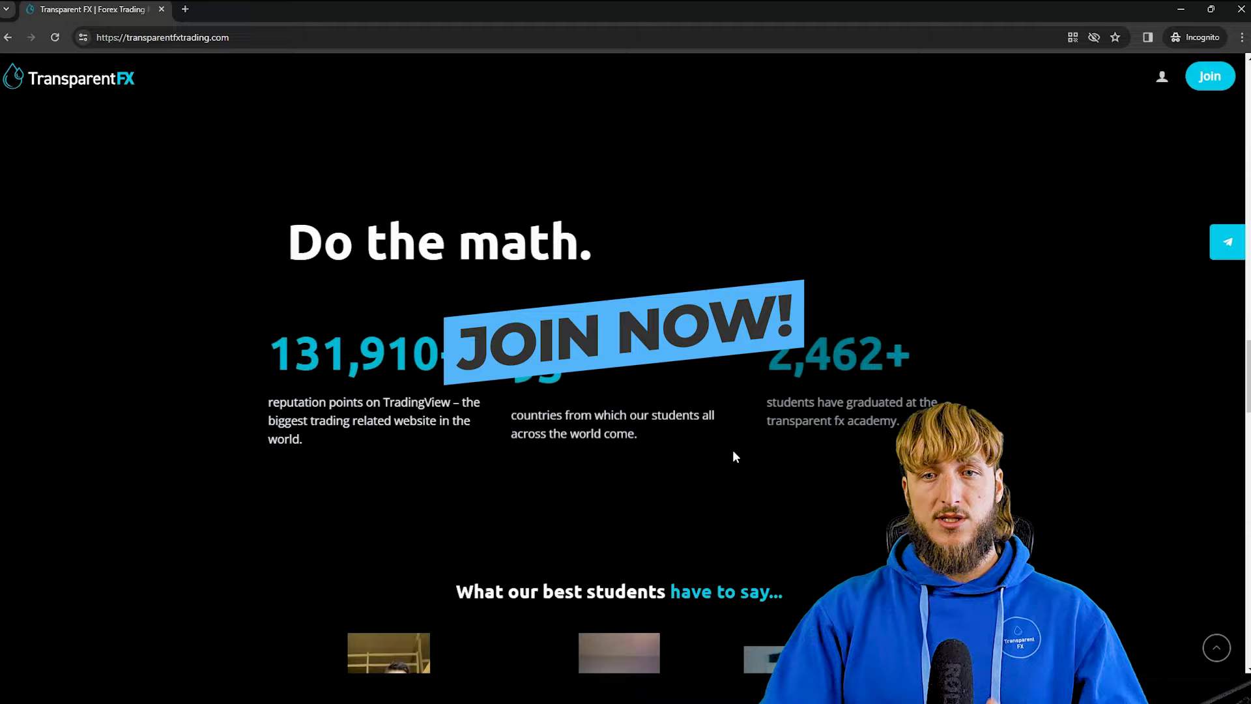
scroll(733, 450, "down", 4)
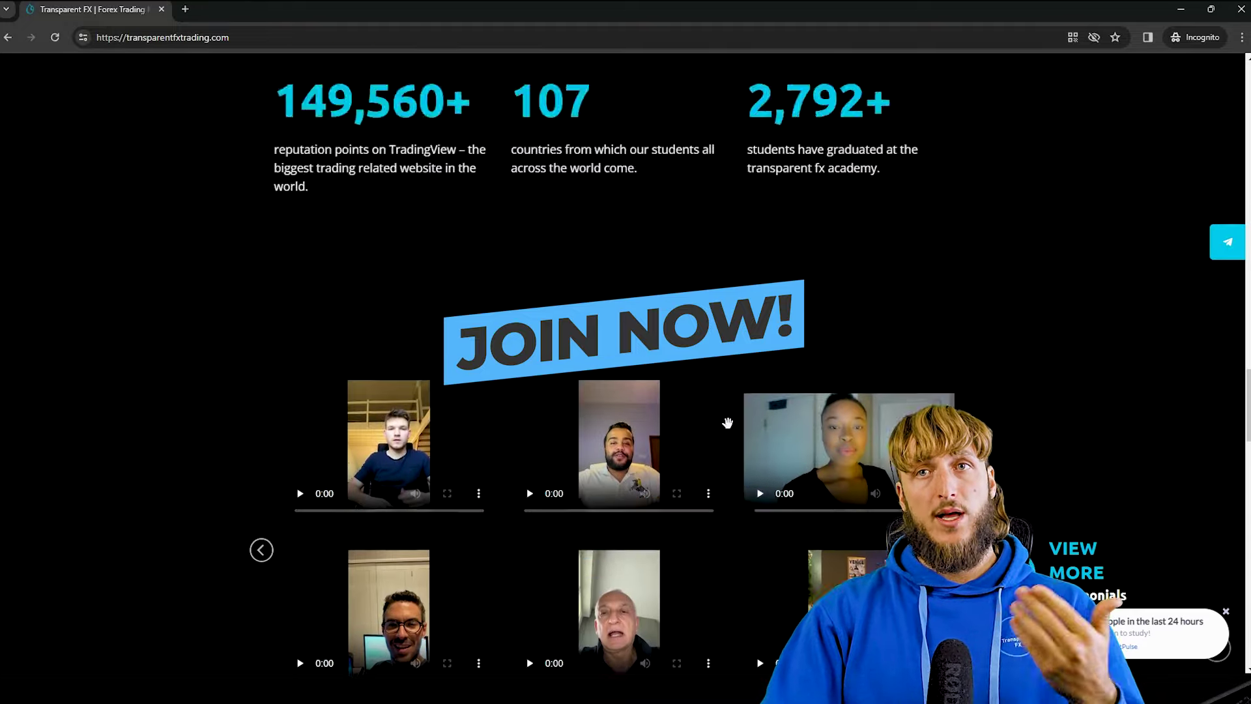
scroll(728, 425, "up", 20)
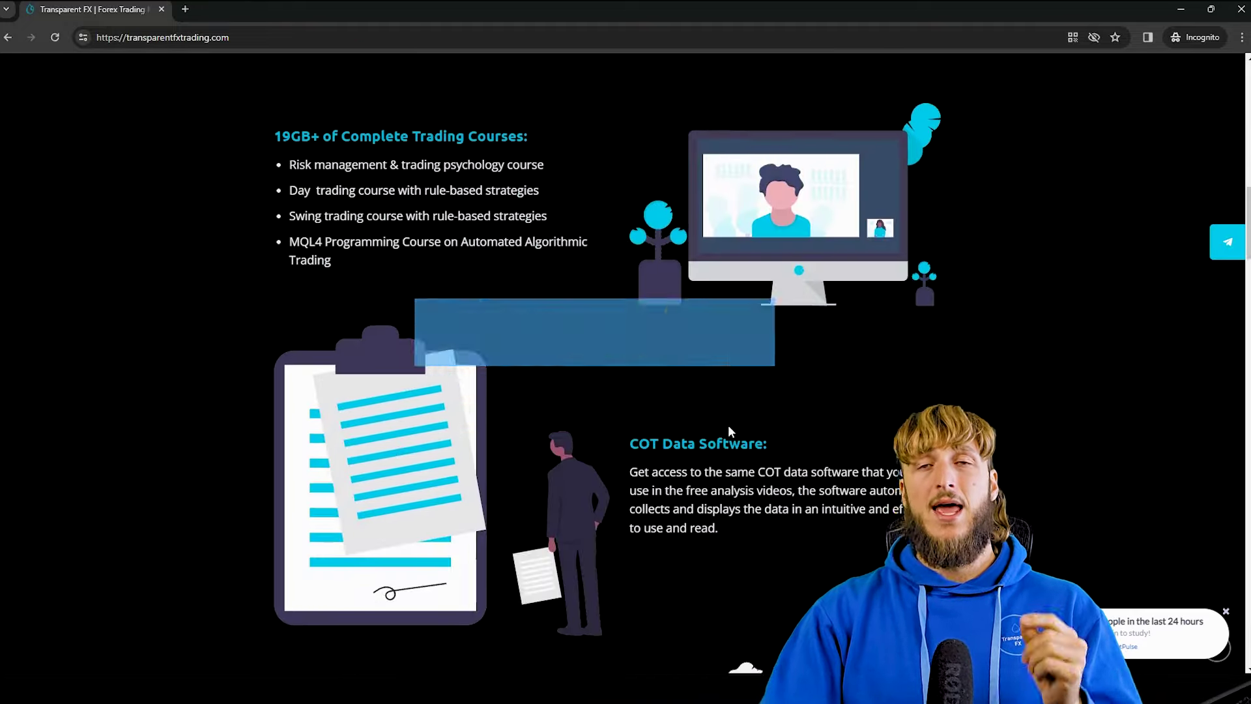
scroll(729, 425, "up", 15)
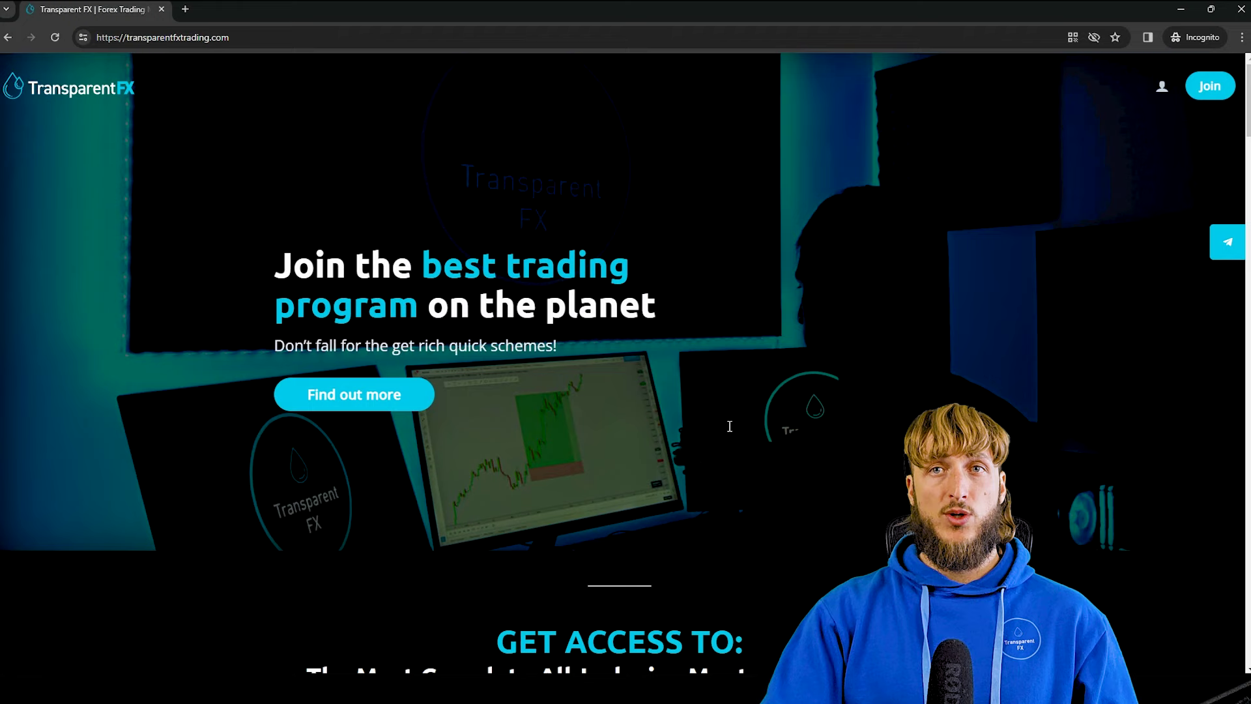